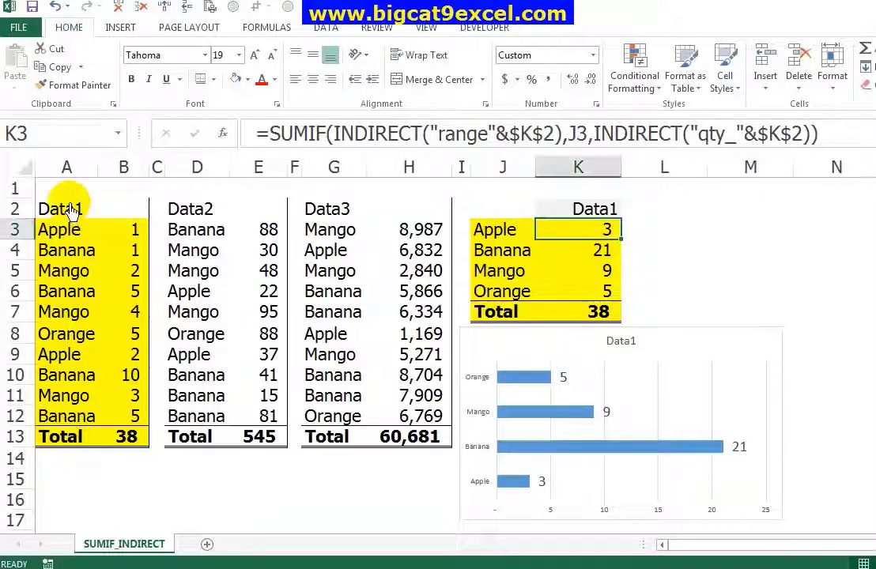
# Select the Data1, Data2 and Data3 tables to check each one's total
pyautogui.moveTo(69, 209)
pyautogui.mouseDown()
pyautogui.moveTo(117, 252)
pyautogui.moveTo(94, 415)
pyautogui.moveTo(131, 419)
pyautogui.mouseUp()
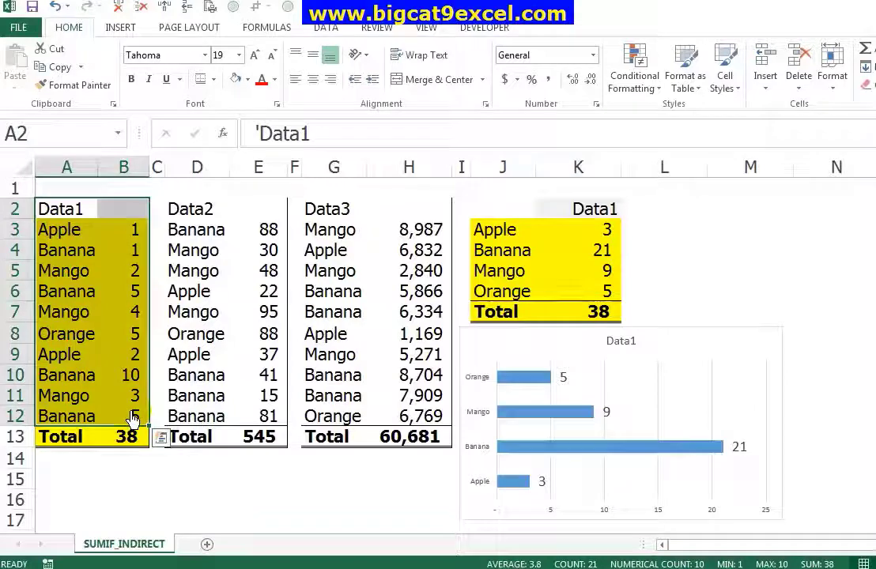
pyautogui.moveTo(194, 218)
pyautogui.mouseDown()
pyautogui.moveTo(253, 231)
pyautogui.moveTo(231, 410)
pyautogui.mouseUp()
pyautogui.moveTo(332, 208)
pyautogui.mouseDown()
pyautogui.moveTo(406, 368)
pyautogui.moveTo(401, 413)
pyautogui.moveTo(427, 414)
pyautogui.mouseUp()
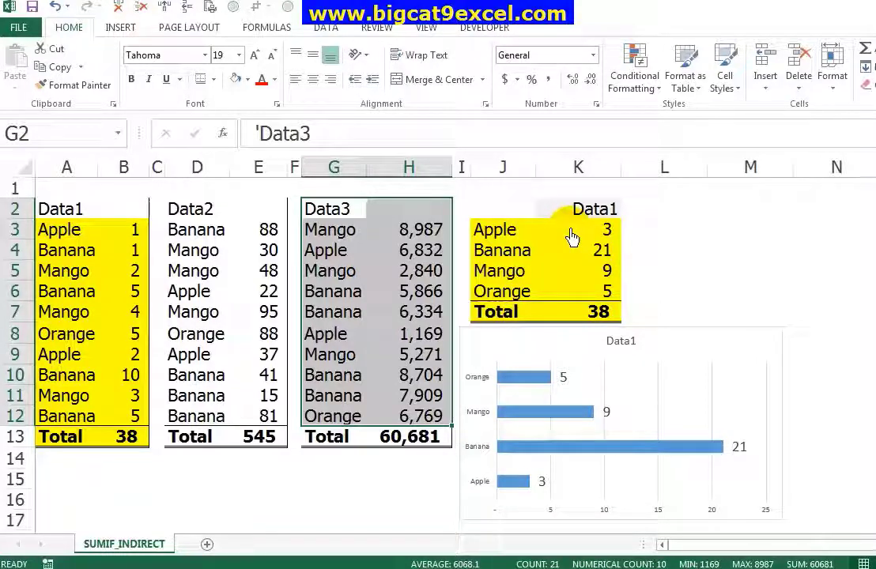
# Review K2's dataset choices, leaving Data1, and inspect the SUMIF formula in K3
pyautogui.click(589, 210)
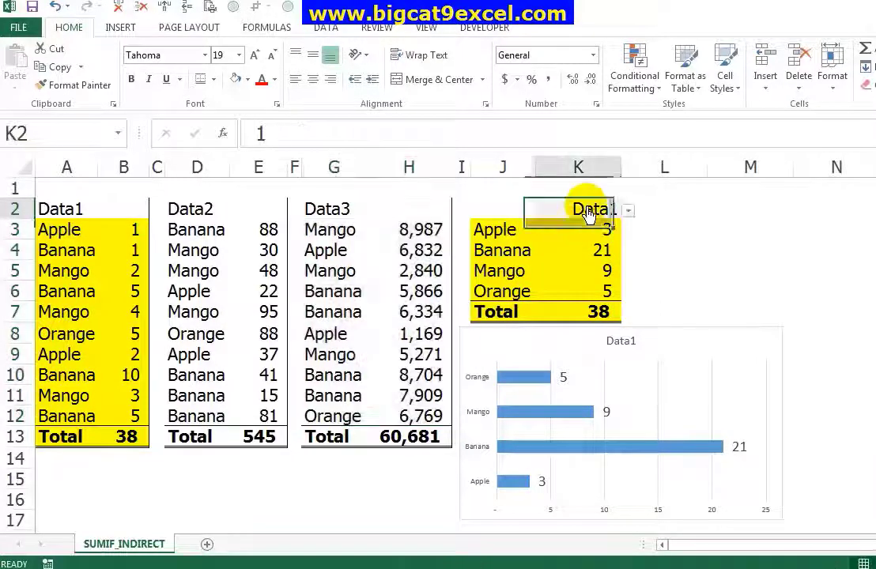
pyautogui.click(627, 209)
pyautogui.click(617, 225)
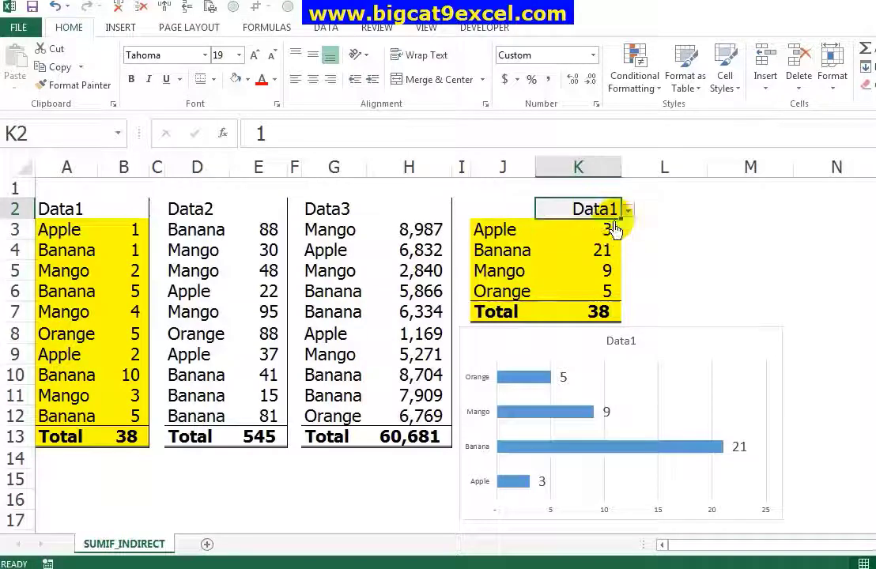
pyautogui.moveTo(605, 231); pyautogui.dragTo(594, 292)
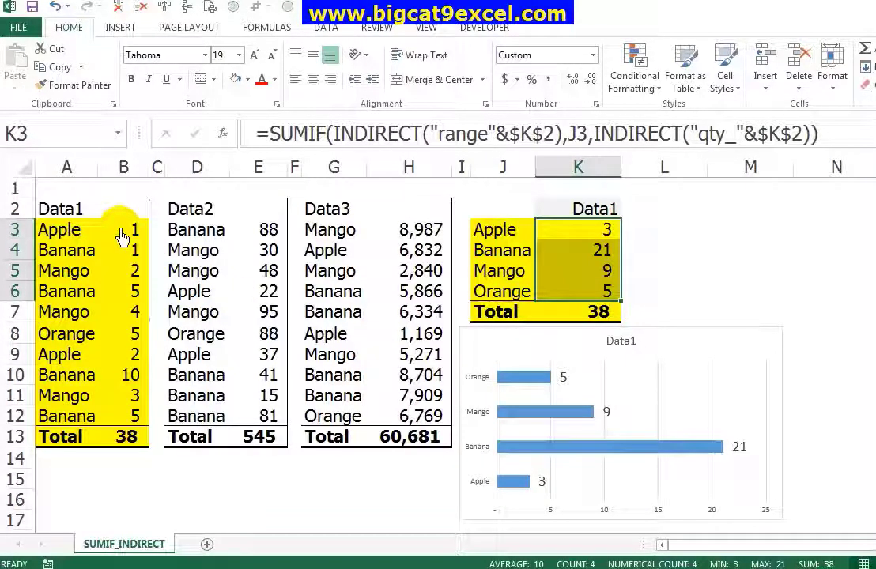
pyautogui.moveTo(122, 237); pyautogui.dragTo(99, 422)
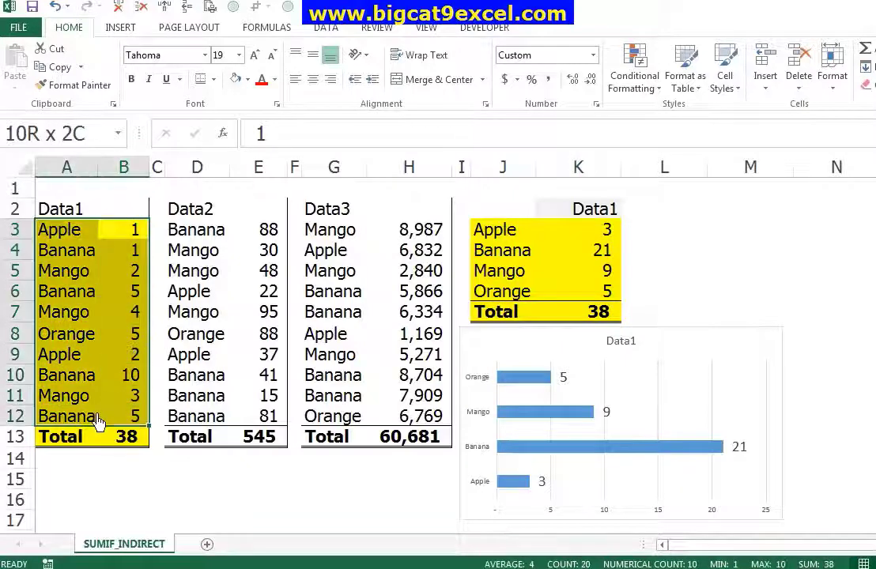
pyautogui.click(566, 231)
# Switch K2 to 2, then 3, so the summary shows Data3's total of 60,681
pyautogui.click(602, 212)
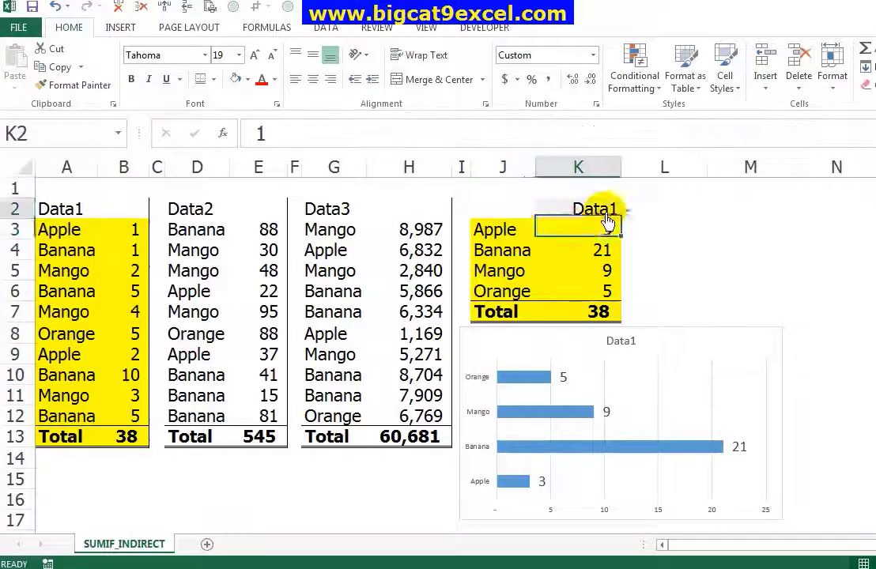
pyautogui.click(637, 220)
pyautogui.click(620, 215)
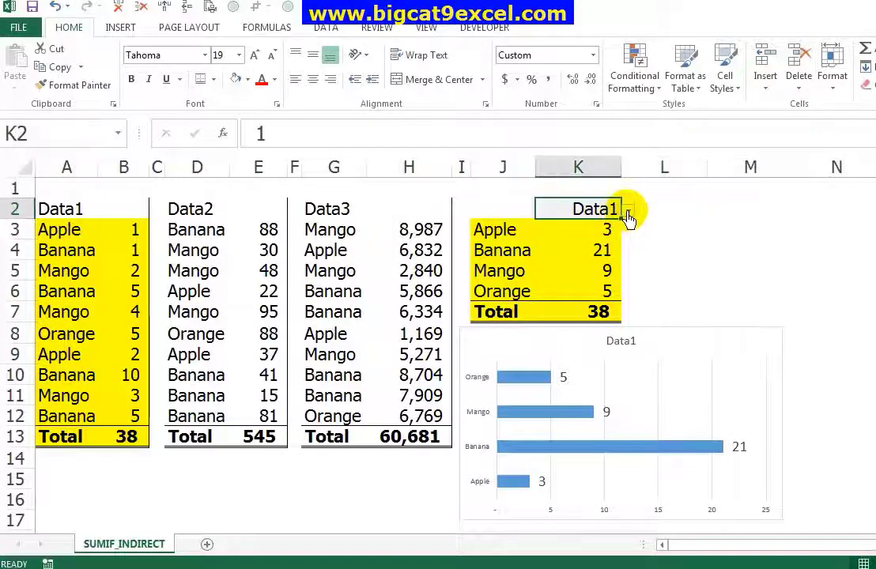
pyautogui.click(628, 211)
pyautogui.click(602, 234)
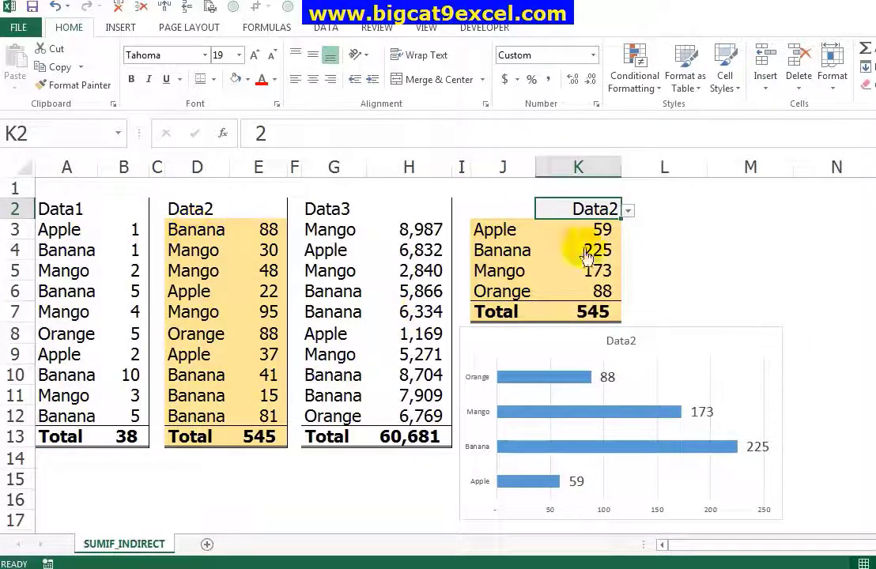
pyautogui.click(628, 211)
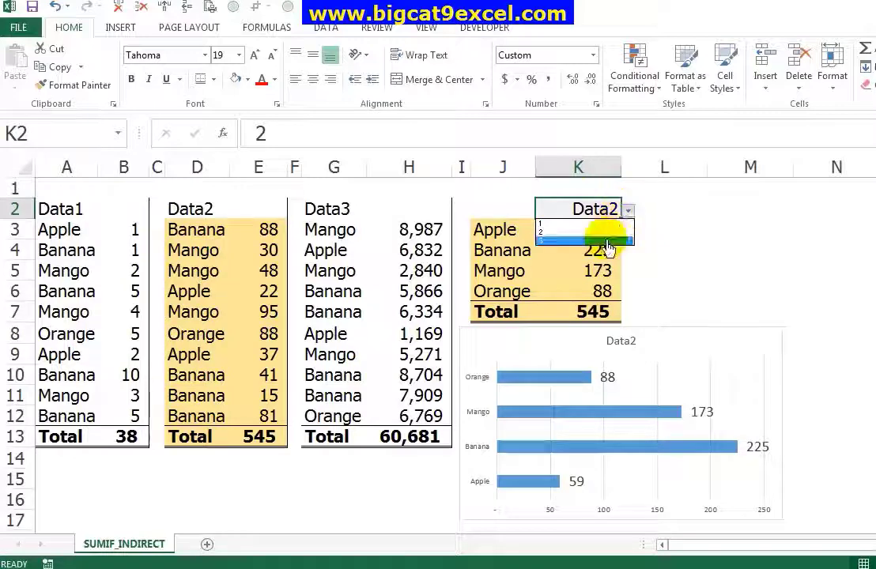
pyautogui.click(606, 241)
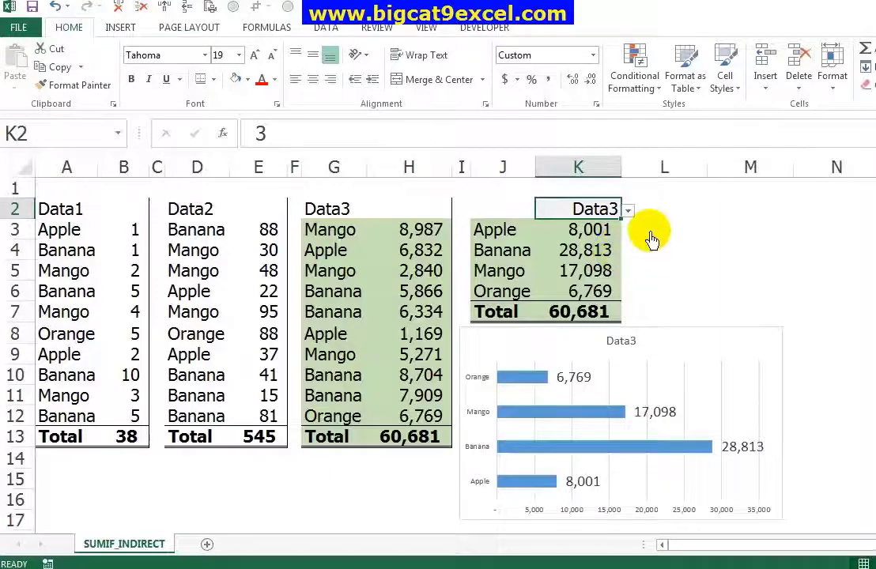
pyautogui.click(650, 237)
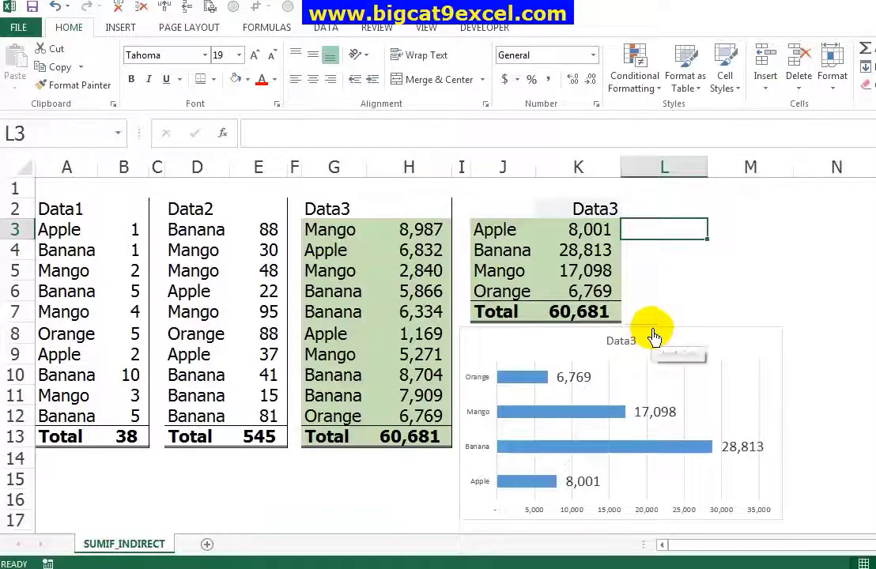
# Cut the bar chart out of the sheet
pyautogui.click(653, 336)
pyautogui.rightClick(653, 336)
pyautogui.click(661, 239)
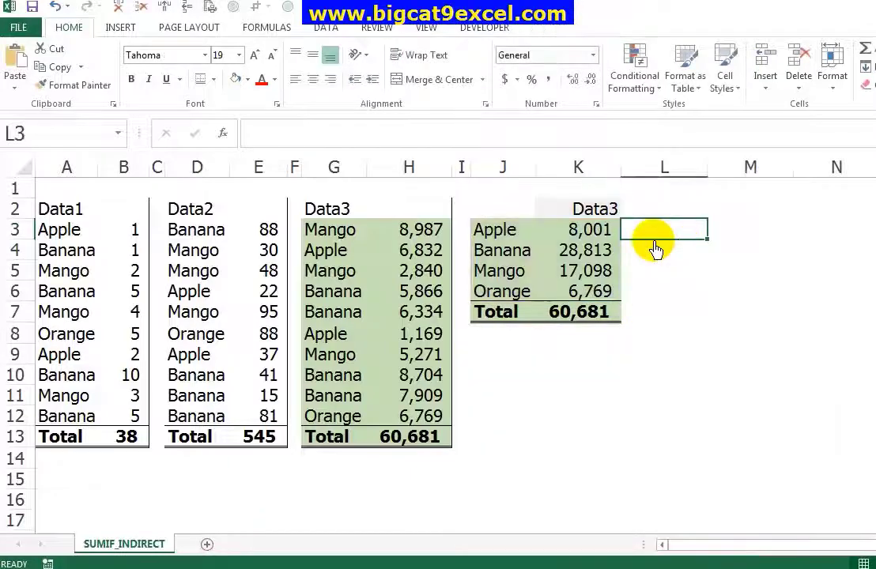
# Paste blank K1 over the selector K2 and delete the summary formulas in K3:K6
pyautogui.click(607, 190)
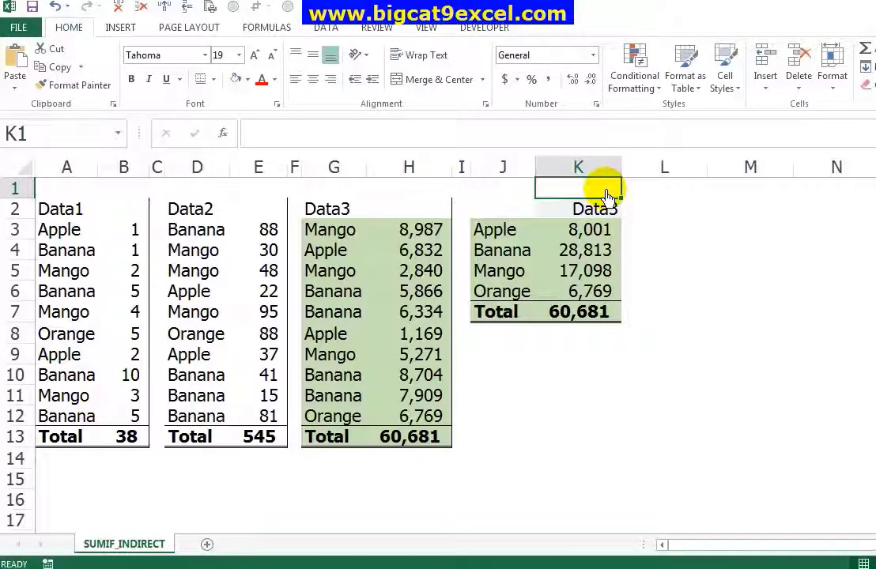
pyautogui.hotkey('ctrl', 'x')
pyautogui.press('Down')
pyautogui.press('Return')
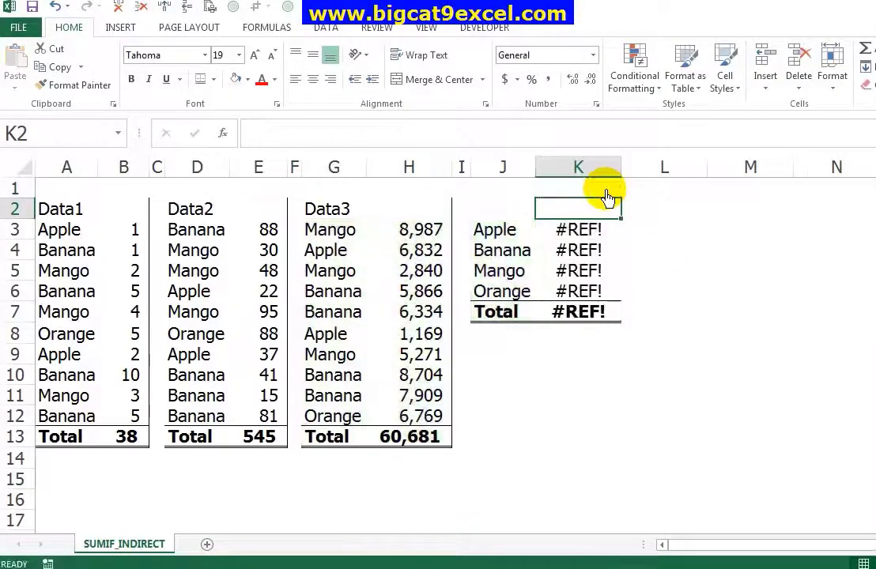
pyautogui.press('Down')
pyautogui.hotkey('shift', 'Down')
pyautogui.hotkey('shift', 'Down')
pyautogui.hotkey('shift', 'Down')
pyautogui.press('Delete')
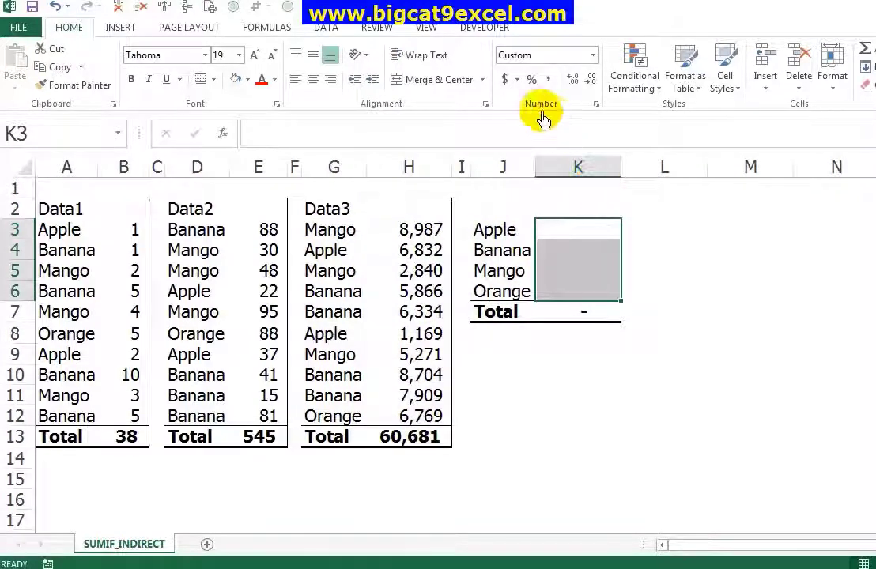
# Delete all six defined names, qty_1–qty_3 and range1–range3, in Name Manager
pyautogui.click(281, 27)
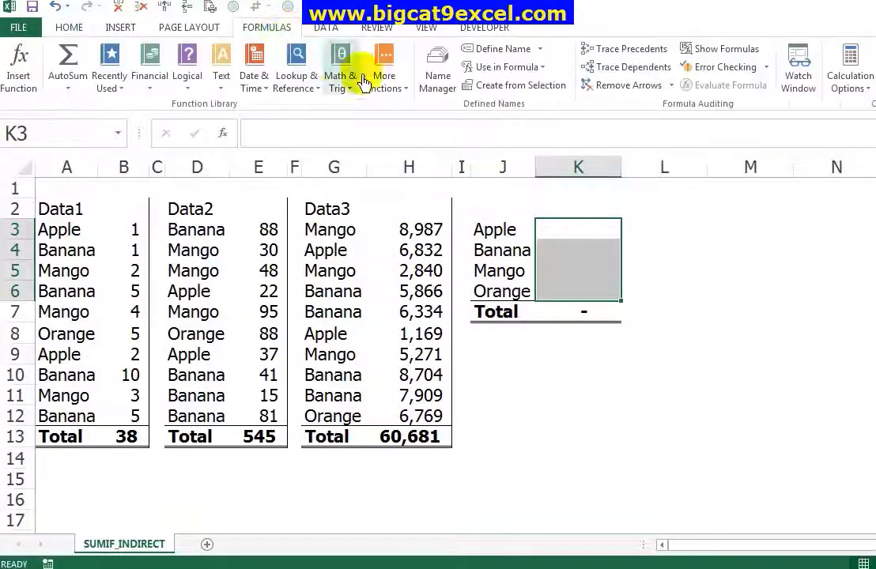
pyautogui.click(438, 79)
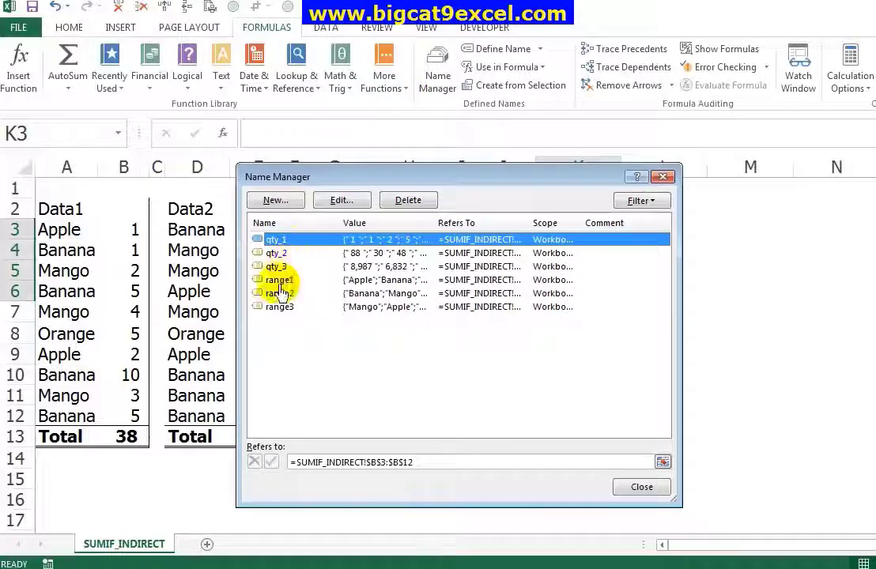
pyautogui.keyDown('shift'); pyautogui.click(279, 307); pyautogui.keyUp('shift')
pyautogui.click(403, 201)
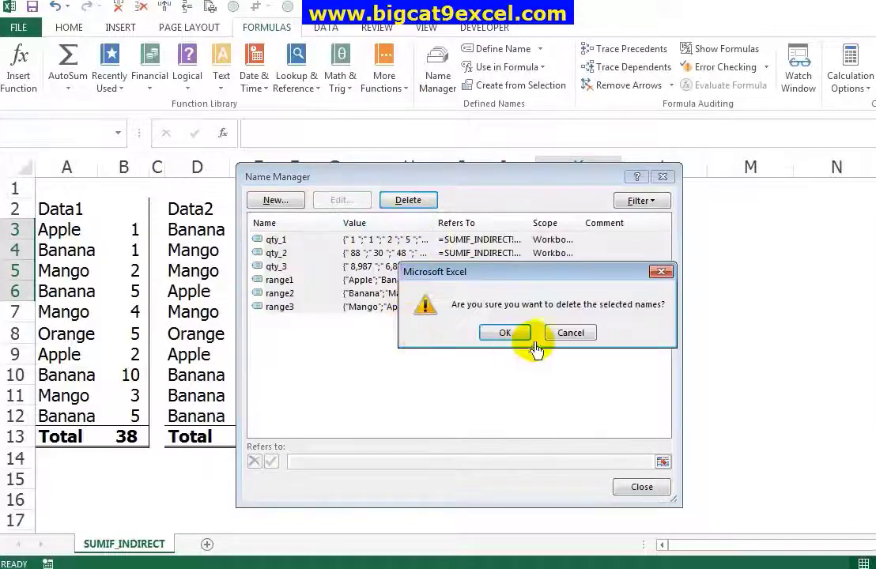
pyautogui.click(513, 334)
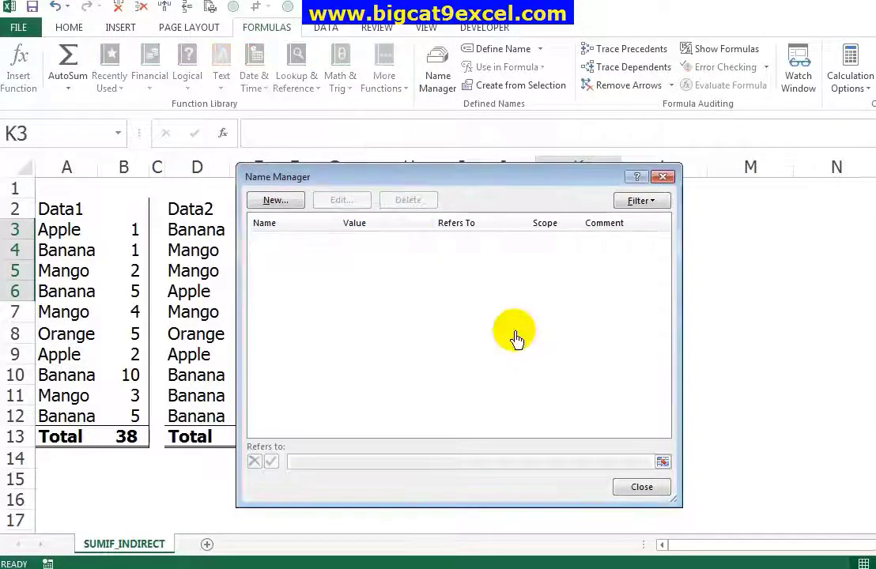
pyautogui.click(643, 488)
pyautogui.click(575, 210)
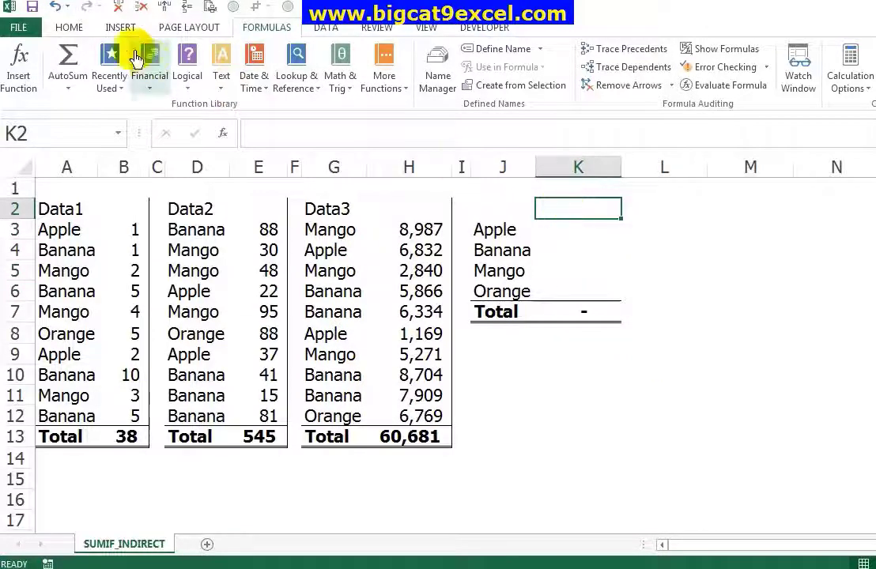
# Name the Data1 items A3:A12 range1 via the Name Box
pyautogui.click(69, 27)
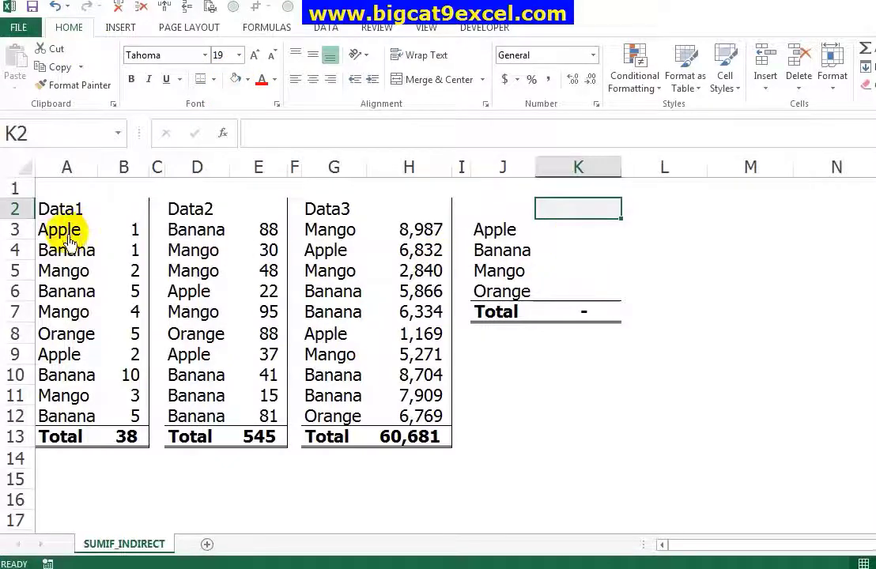
pyautogui.moveTo(63, 232); pyautogui.dragTo(67, 423)
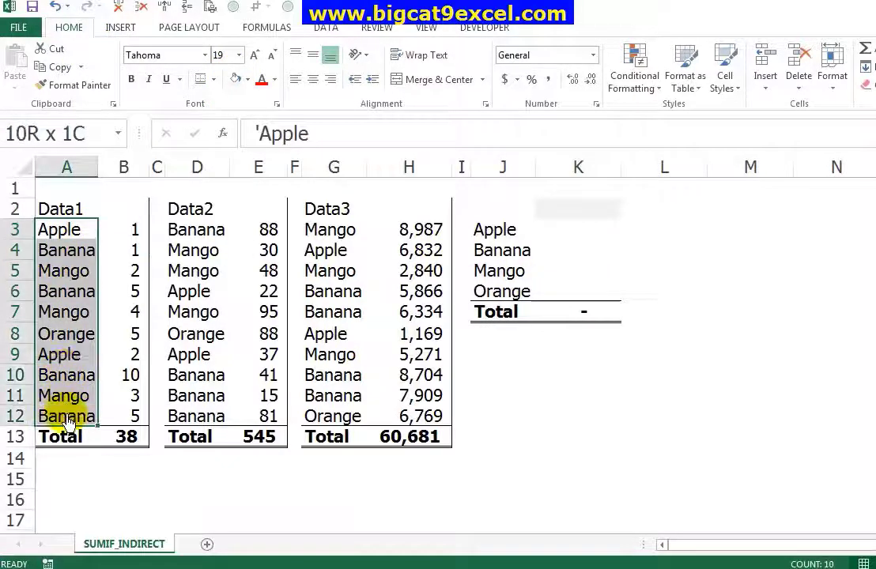
pyautogui.click(75, 139)
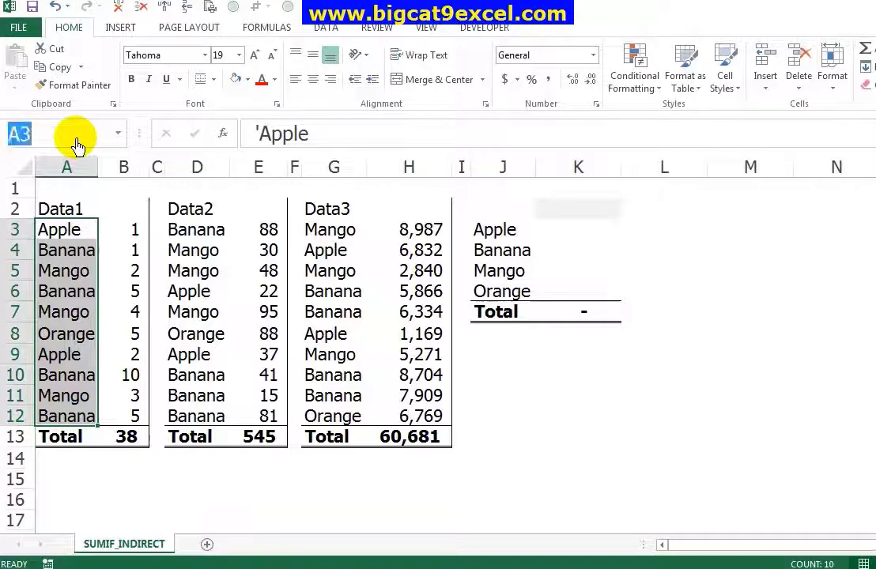
pyautogui.write('range1')
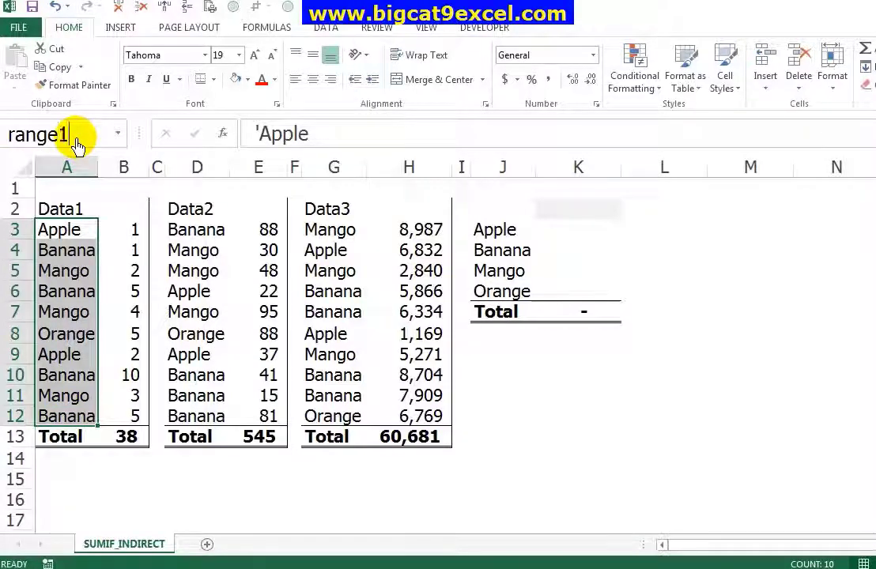
pyautogui.press('Return')
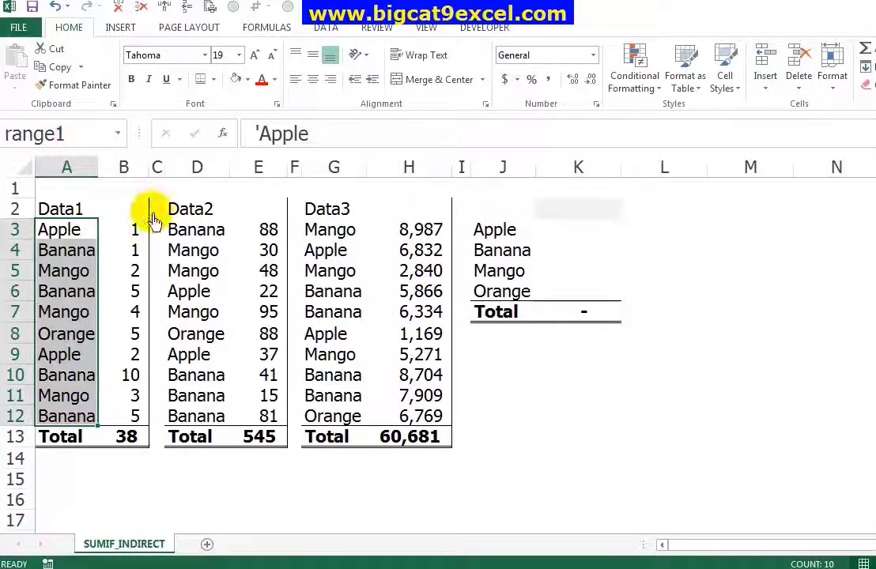
# Name the Data1 quantities B3:B12 qty_1, reselecting the range after a first attempt
pyautogui.moveTo(131, 231); pyautogui.dragTo(129, 411)
pyautogui.click(65, 140)
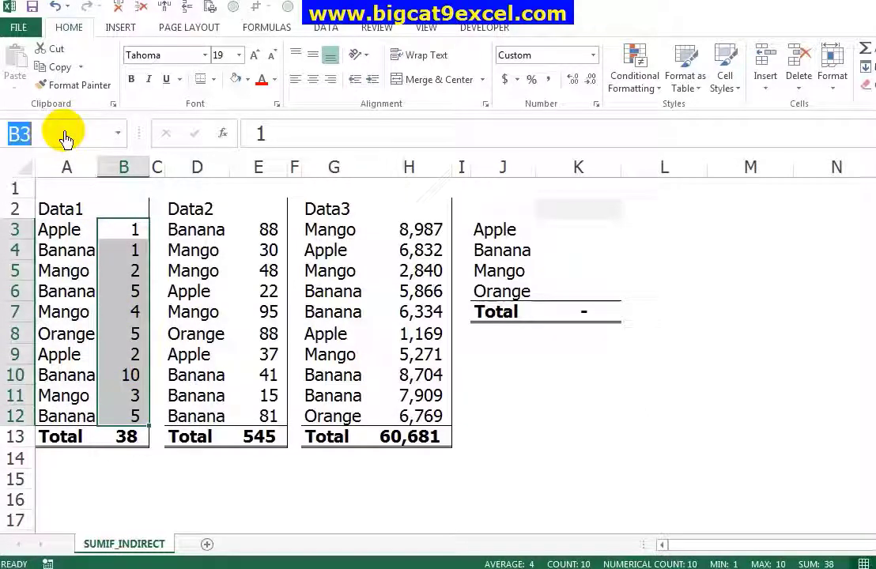
pyautogui.write('qty1')
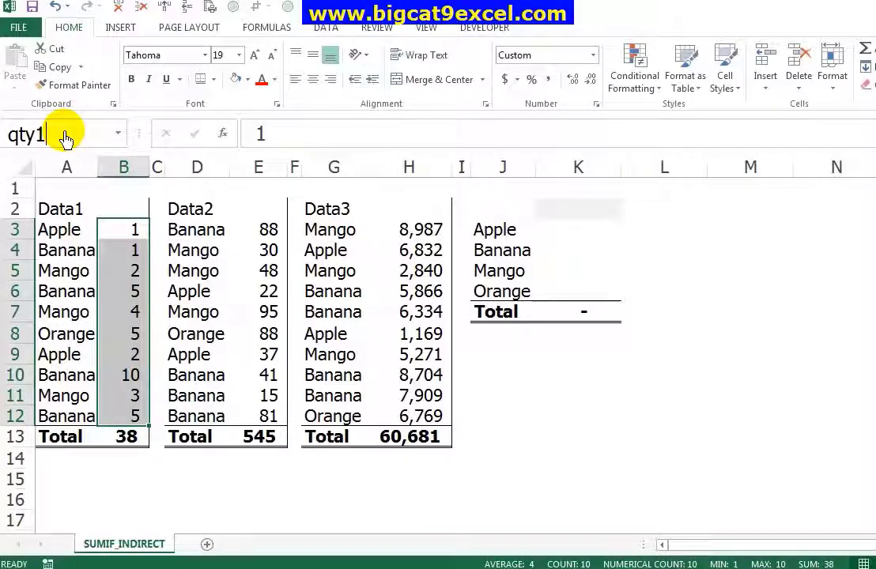
pyautogui.press('Return')
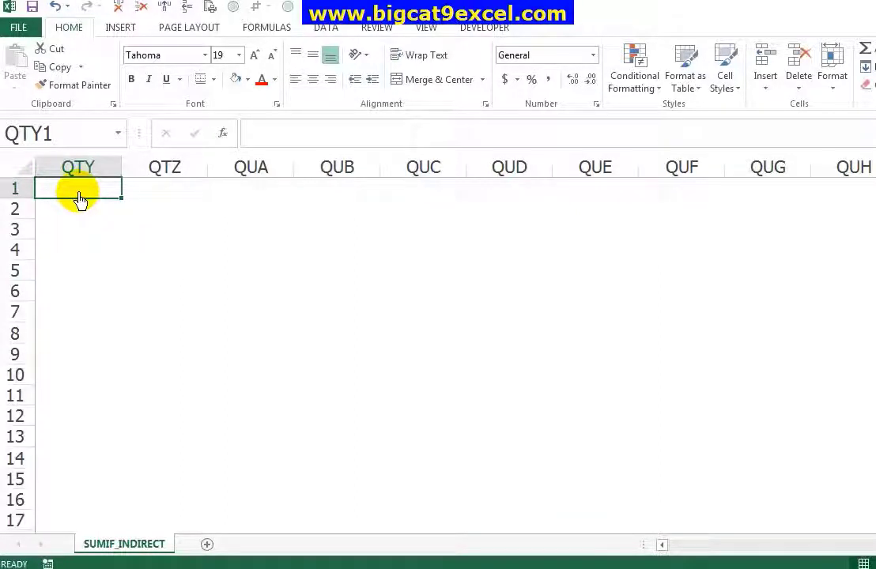
pyautogui.hotkey('ctrl', 'Home')
pyautogui.click(117, 236)
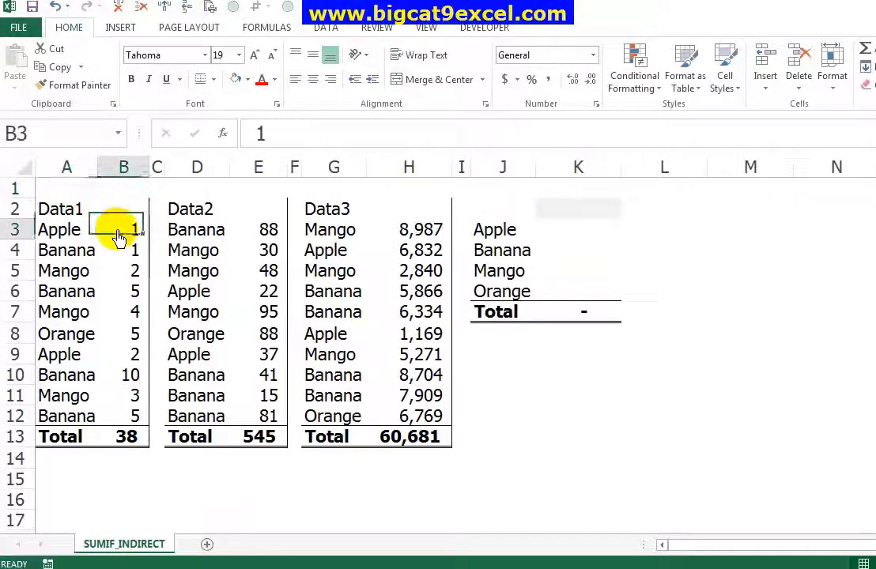
pyautogui.press('End')
pyautogui.hotkey('shift', 'Down')
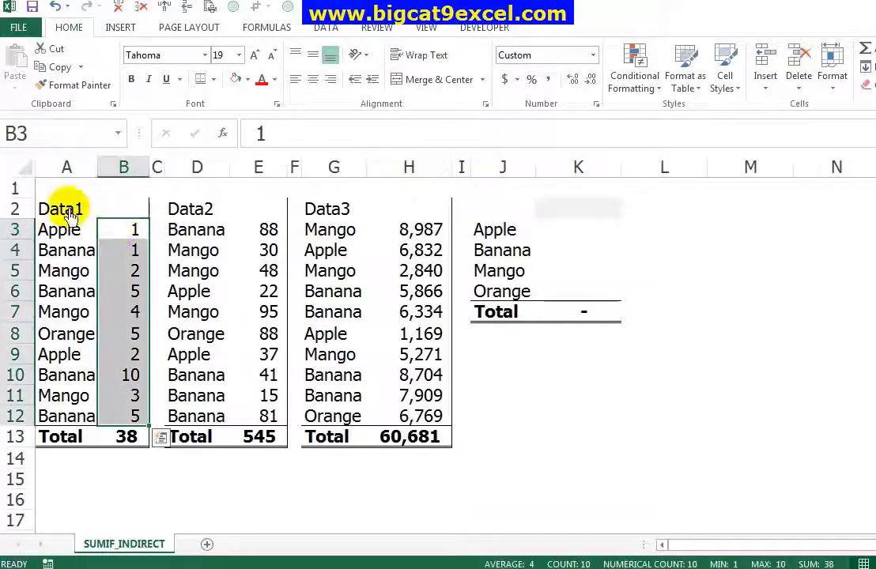
pyautogui.click(74, 141)
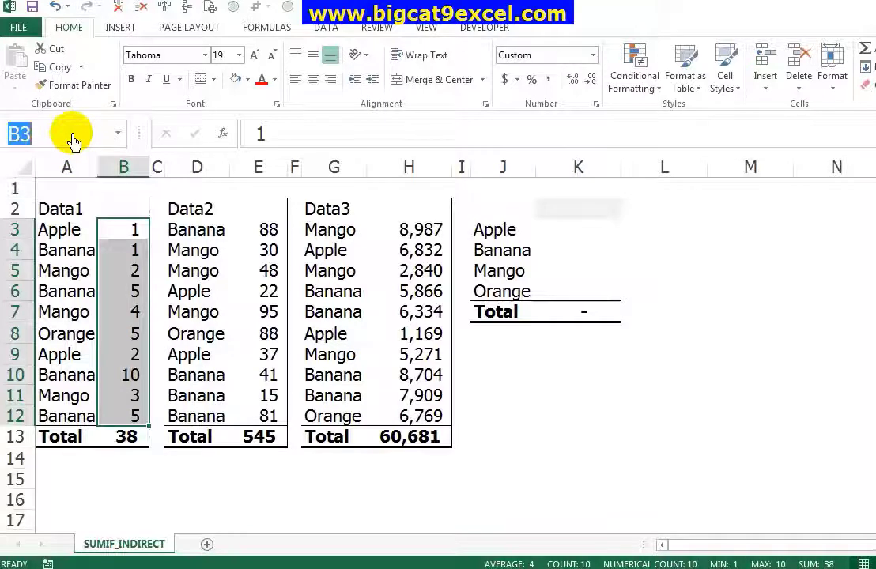
pyautogui.write('qty_1')
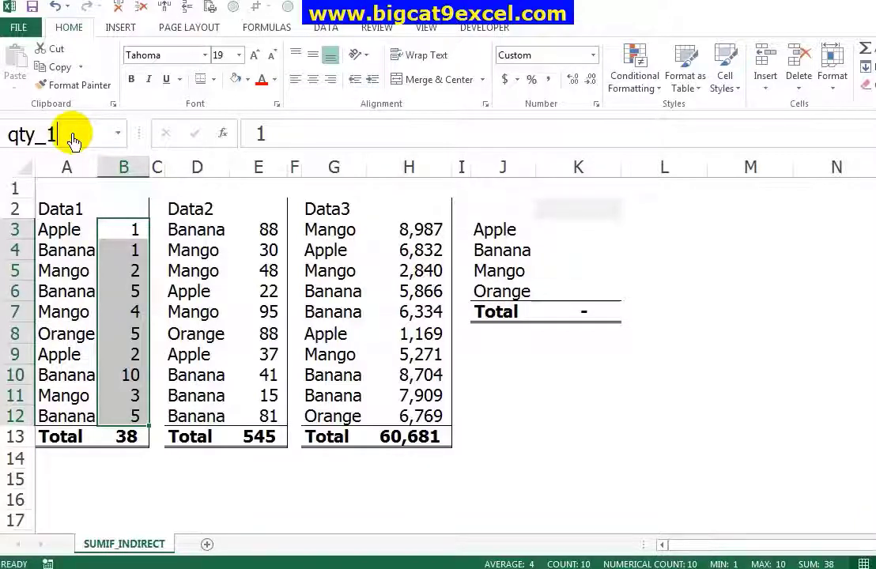
pyautogui.press('Return')
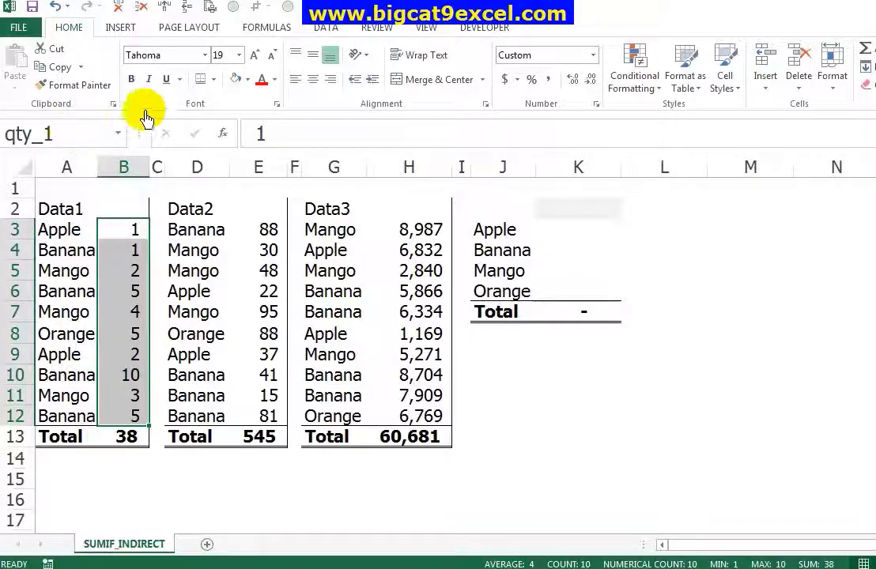
pyautogui.click(198, 237)
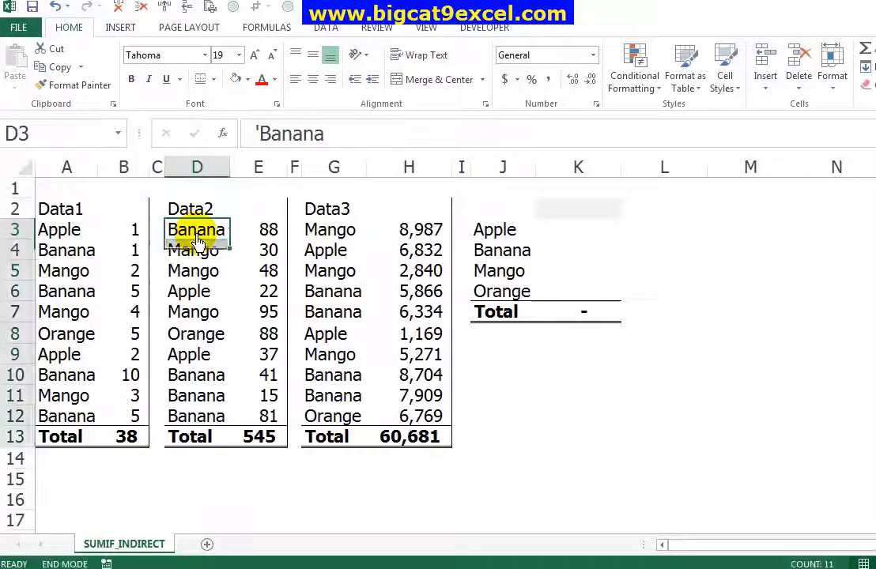
# Name the Data2 fruit column D3:D12 range2
pyautogui.hotkey('ctrl', 'shift', 'Down')
pyautogui.click(76, 136)
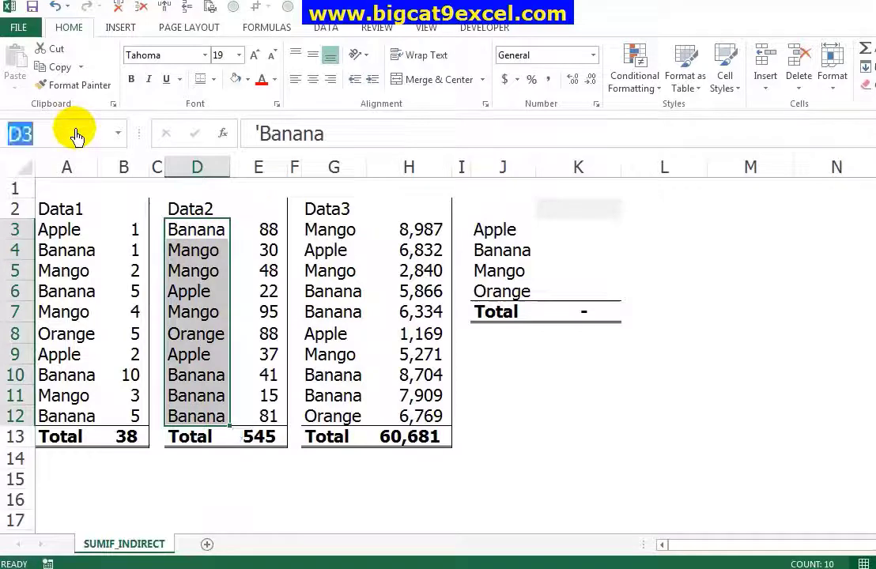
pyautogui.write('range')
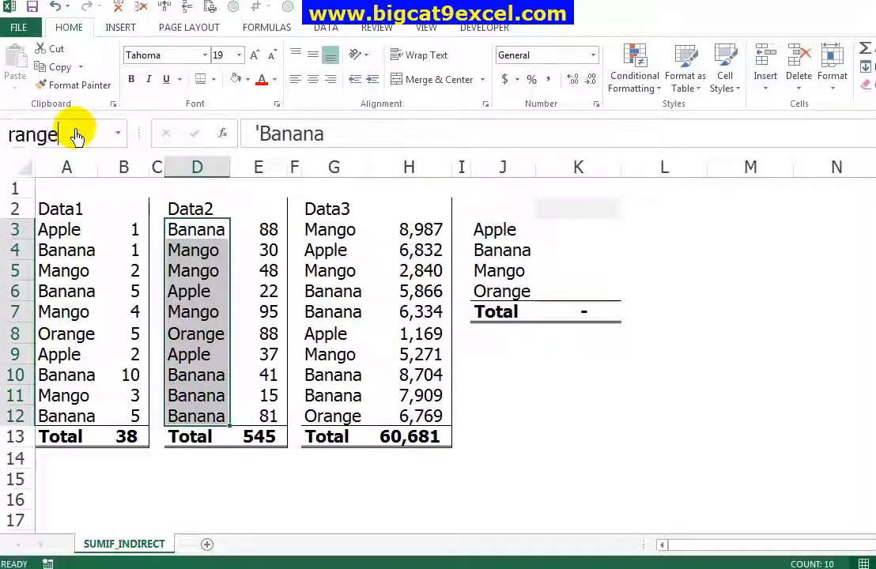
pyautogui.write('2')
pyautogui.press('Return')
# Name the Data2 quantities E3:E12 qty_2, excluding the Total row
pyautogui.press('Right')
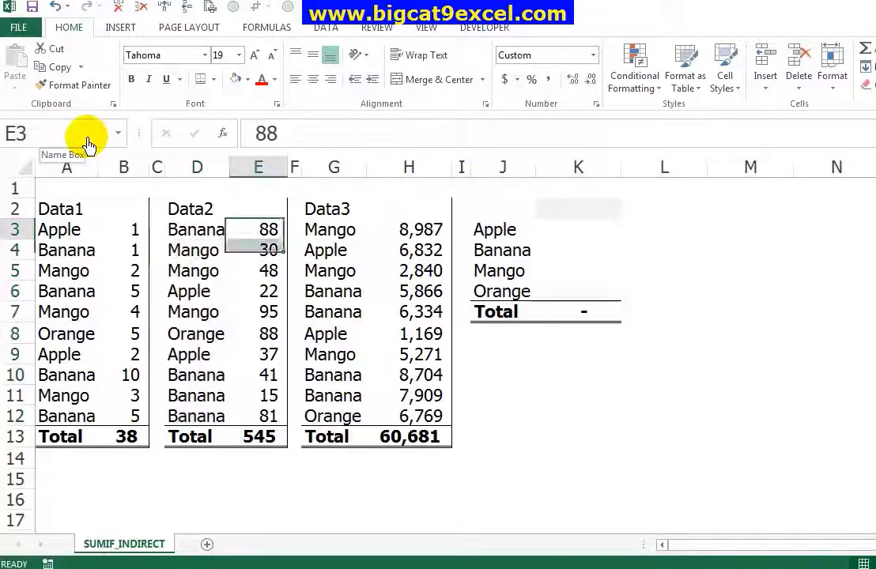
pyautogui.hotkey('ctrl', 'shift', 'Down')
pyautogui.hotkey('shift', 'Up')
pyautogui.click(30, 133)
pyautogui.write('qty_2')
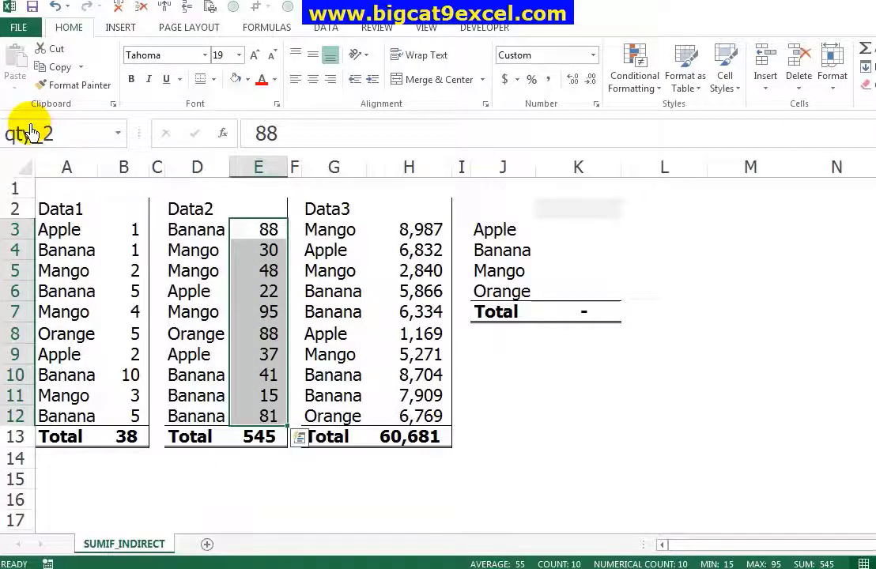
pyautogui.press('Return')
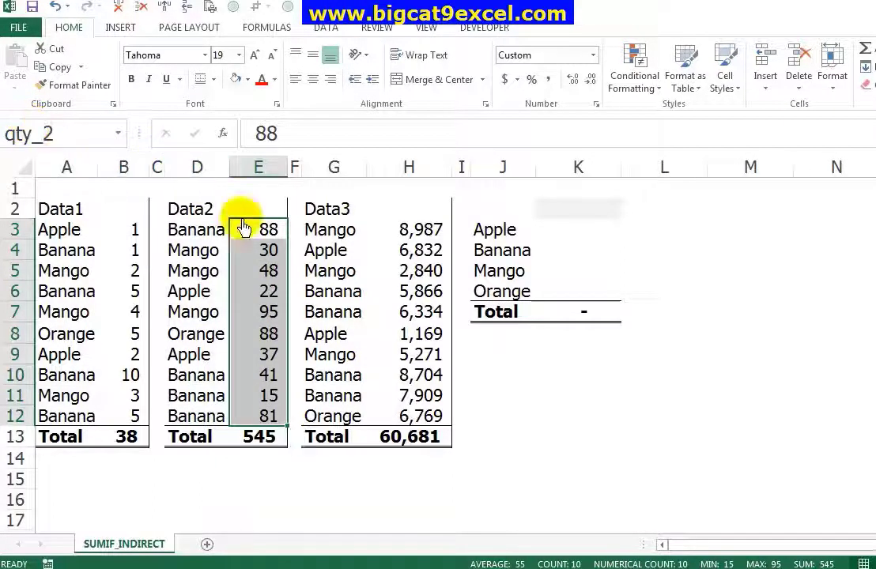
# Name the Data3 fruit column G3:G12 range3
pyautogui.click(330, 231)
pyautogui.hotkey('ctrl', 'shift', 'Down')
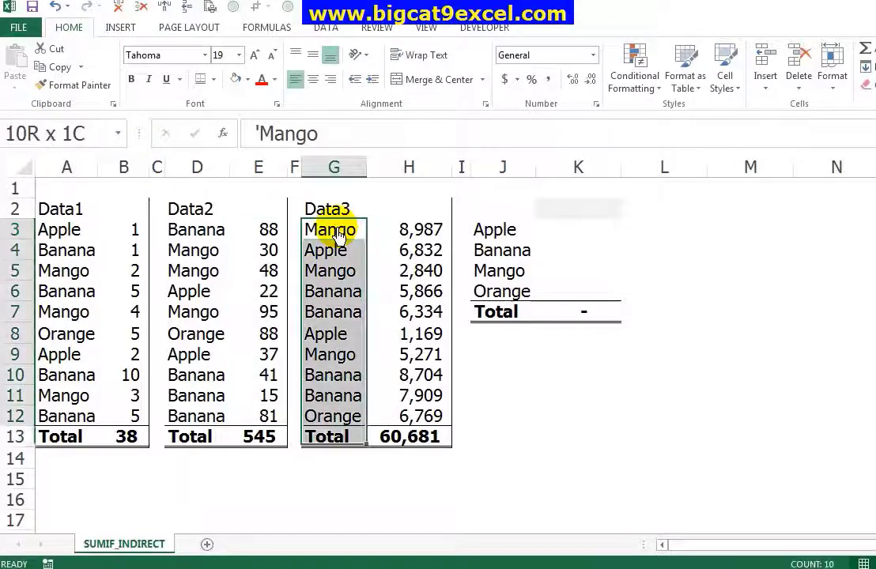
pyautogui.hotkey('shift', 'Up')
pyautogui.click(71, 139)
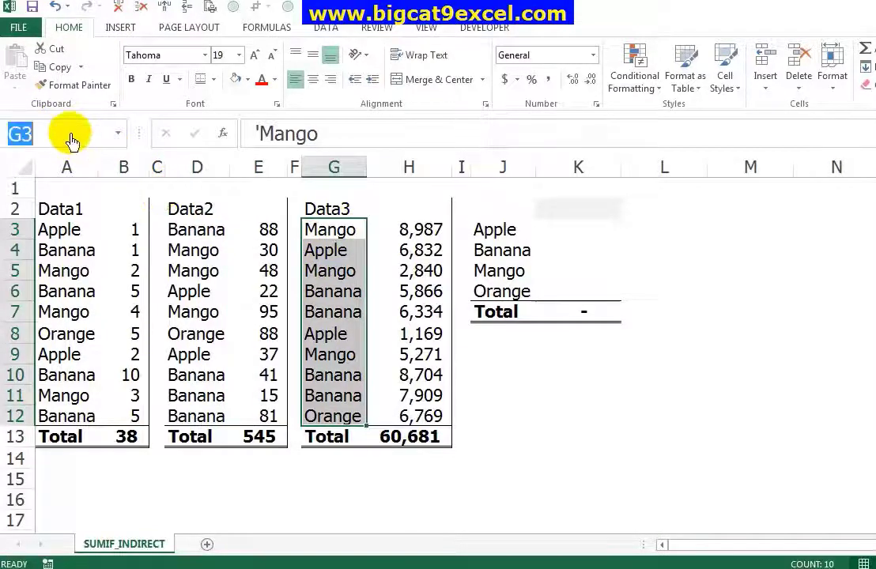
pyautogui.write('rang')
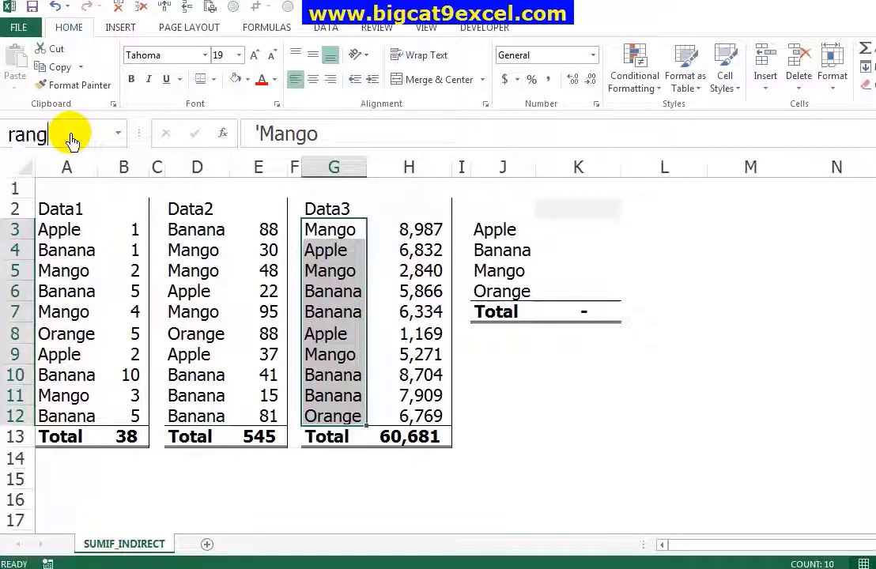
pyautogui.write('e3')
pyautogui.press('Return')
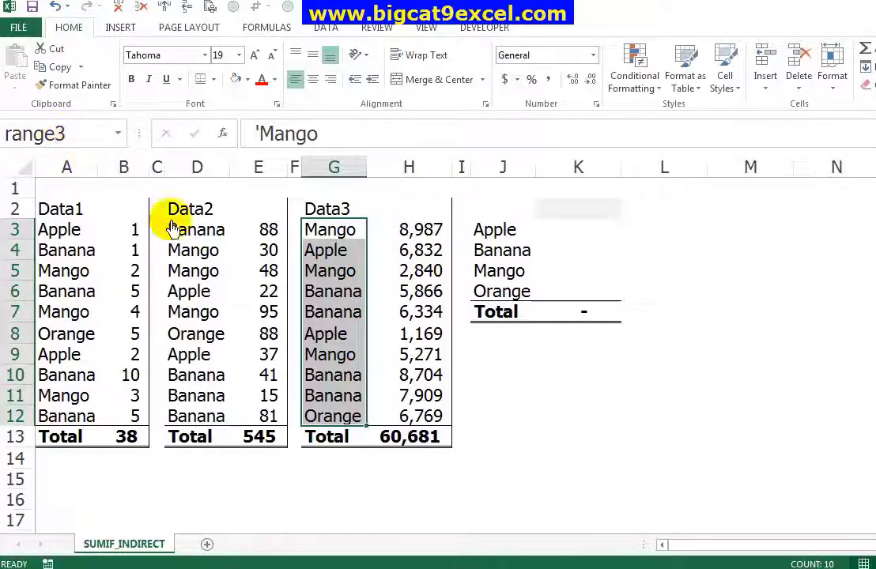
# Name the Data3 quantities H3:H12 qty_3
pyautogui.click(258, 270)
pyautogui.moveTo(408, 231)
pyautogui.mouseDown()
pyautogui.moveTo(415, 419)
pyautogui.moveTo(415, 399)
pyautogui.mouseUp()
pyautogui.click(79, 142)
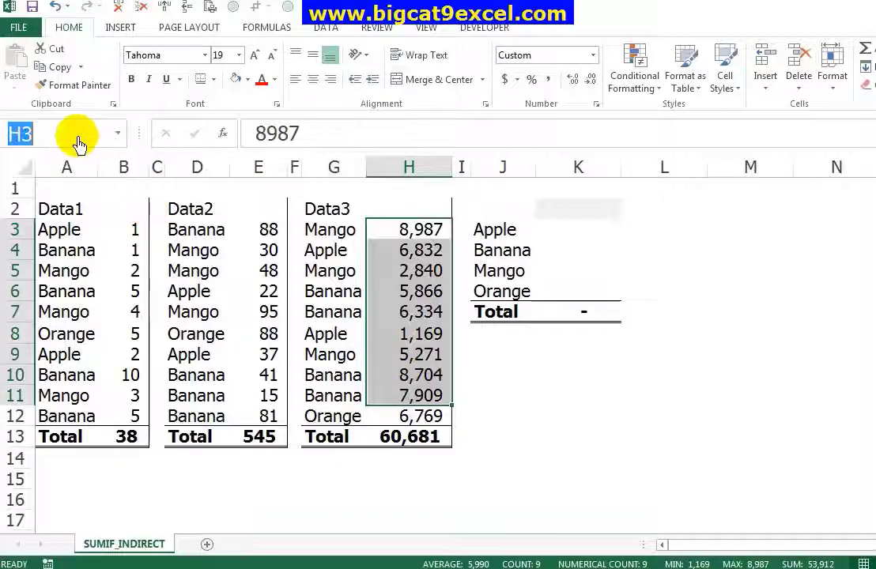
pyautogui.click(415, 230)
pyautogui.hotkey('ctrl', 'shift', 'Down')
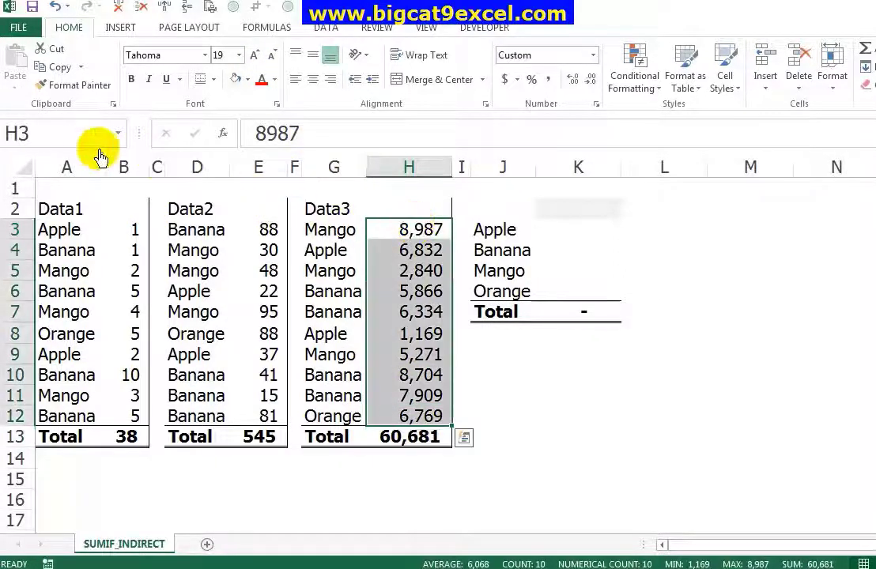
pyautogui.click(83, 142)
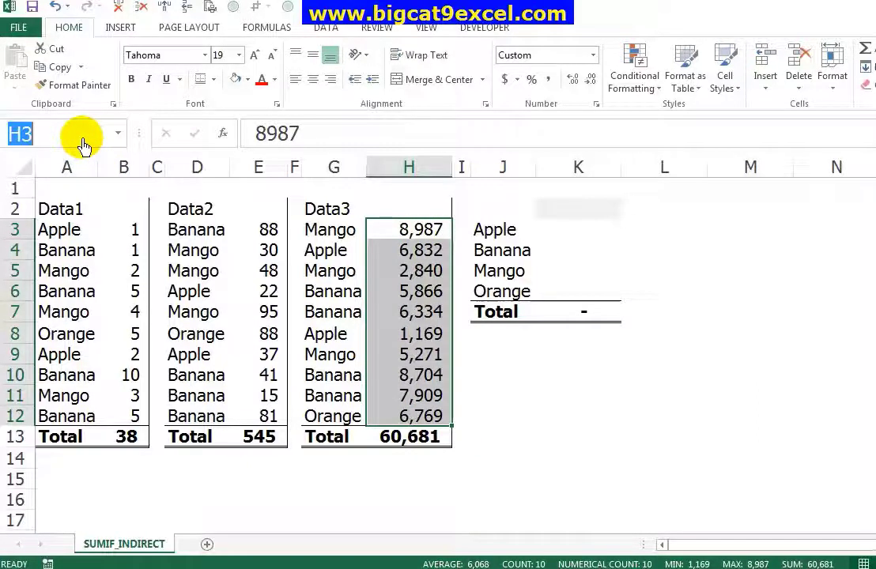
pyautogui.write('qty_')
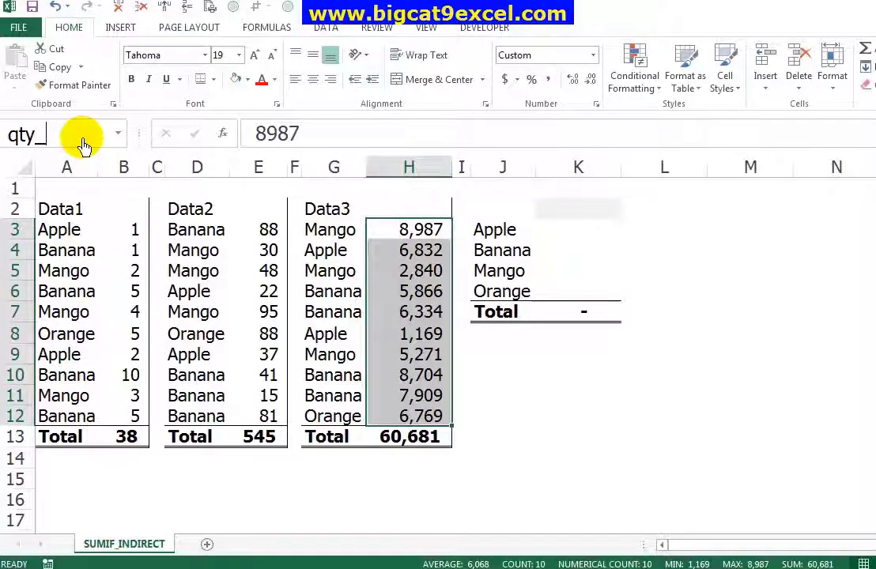
pyautogui.press('Return')
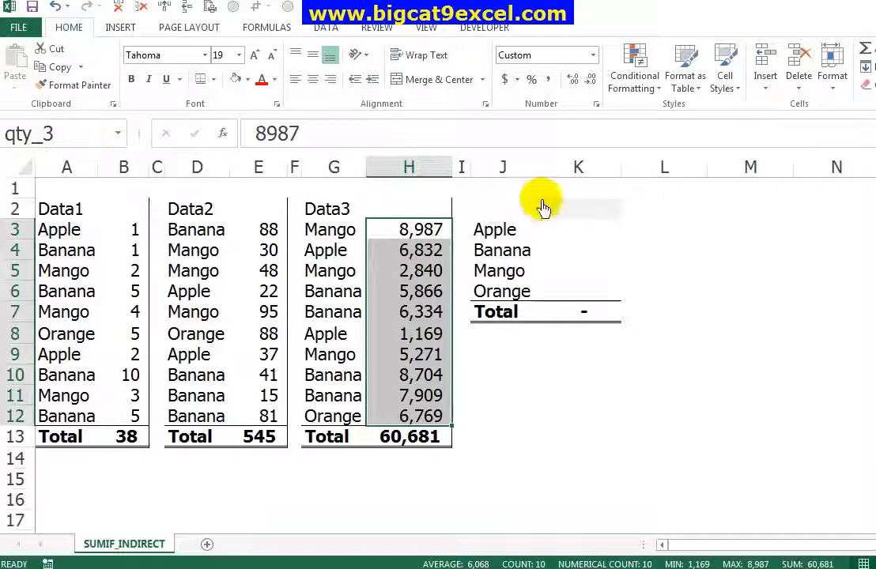
# Check K2's data validation settings and close them unchanged
pyautogui.click(558, 211)
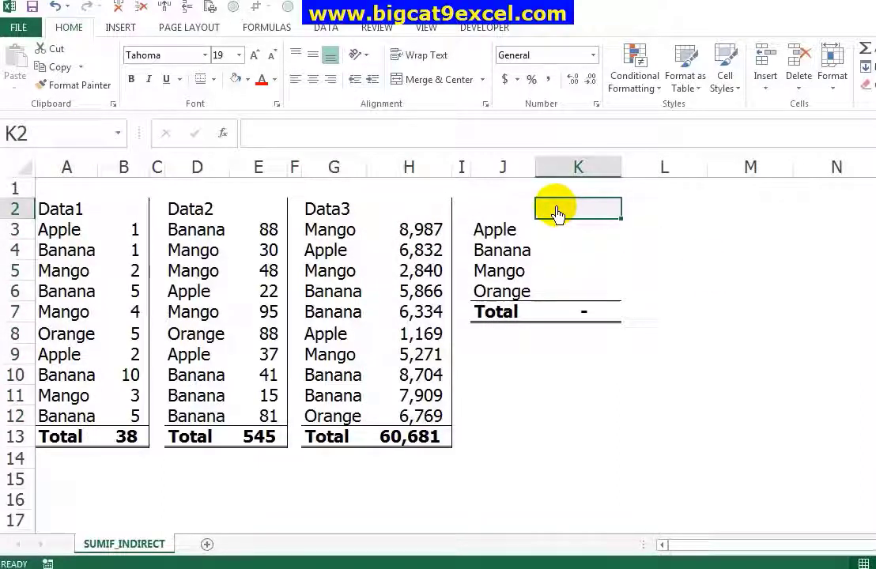
pyautogui.click(326, 27)
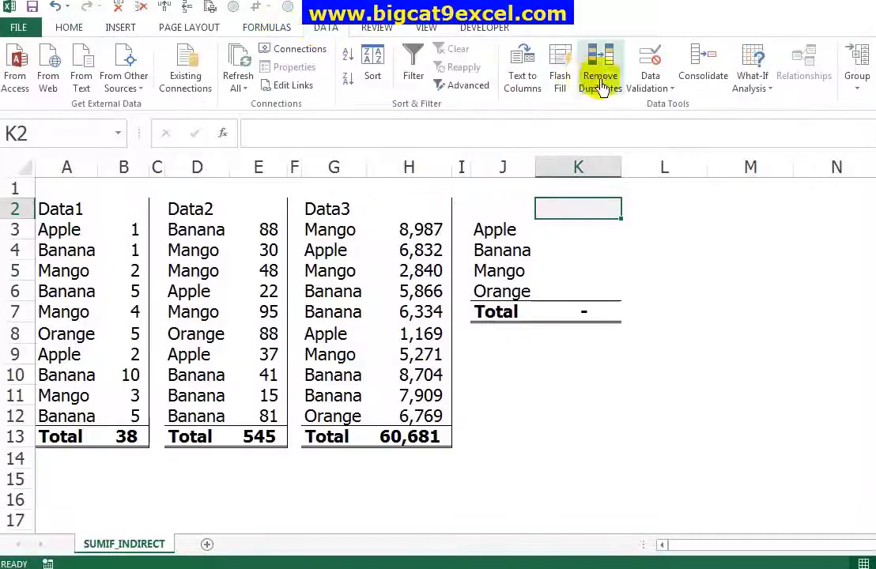
pyautogui.click(649, 88)
pyautogui.click(655, 106)
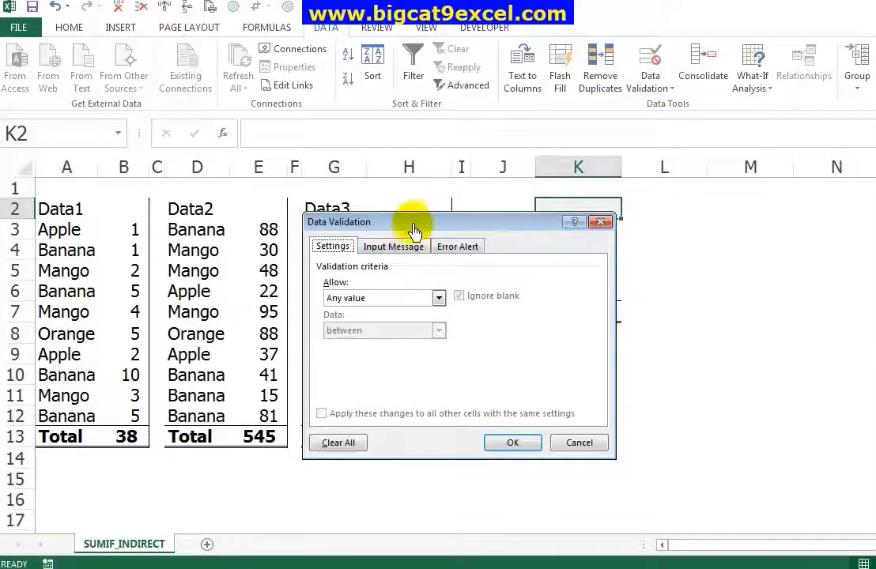
pyautogui.click(579, 443)
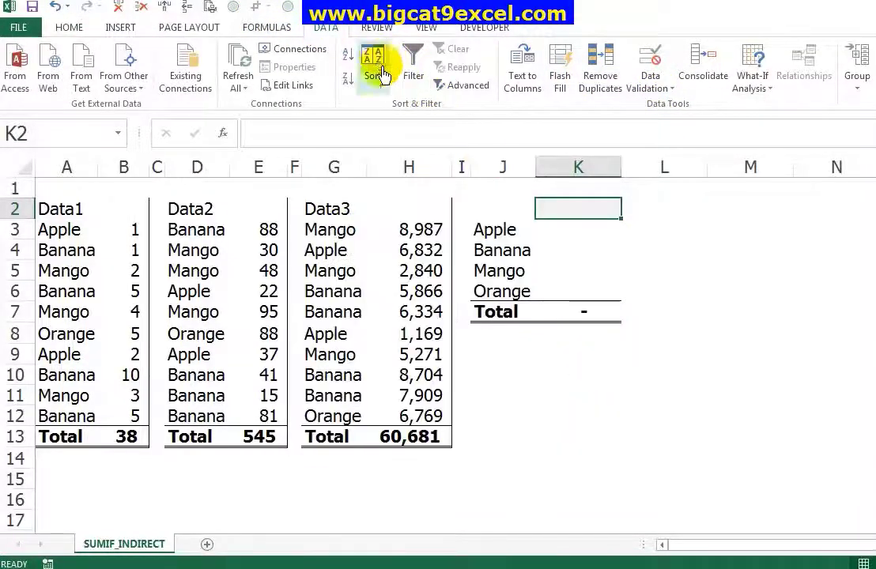
# Restrict K2 with data validation to a list of 1,2,3
pyautogui.click(572, 229)
pyautogui.click(578, 210)
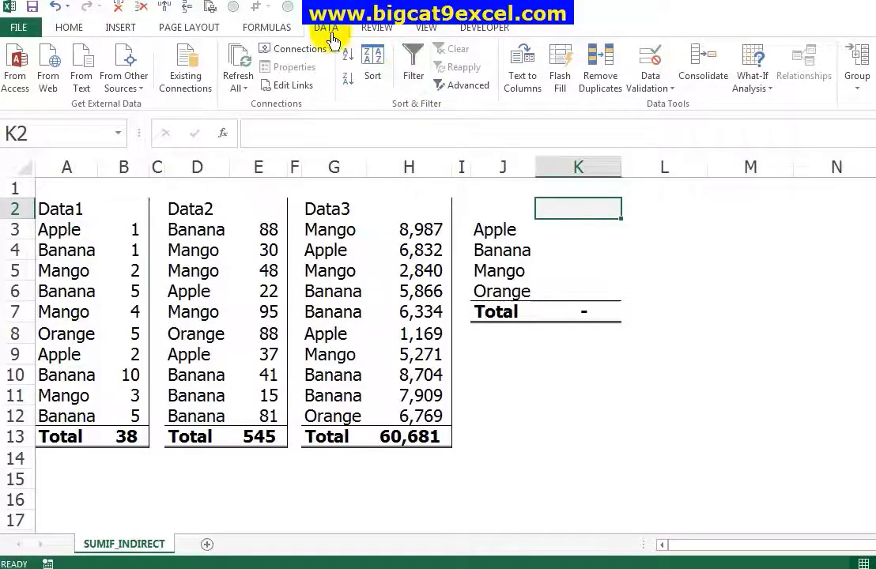
pyautogui.click(650, 92)
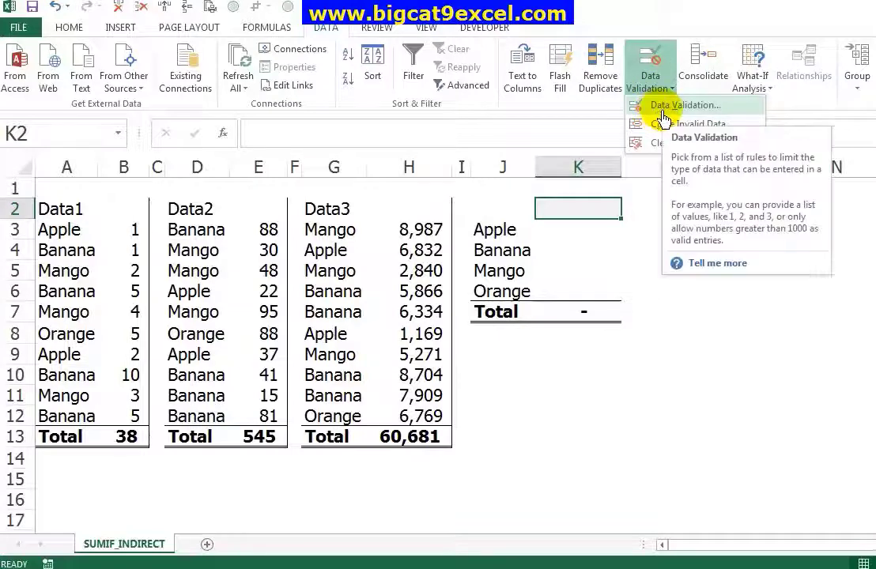
pyautogui.click(653, 105)
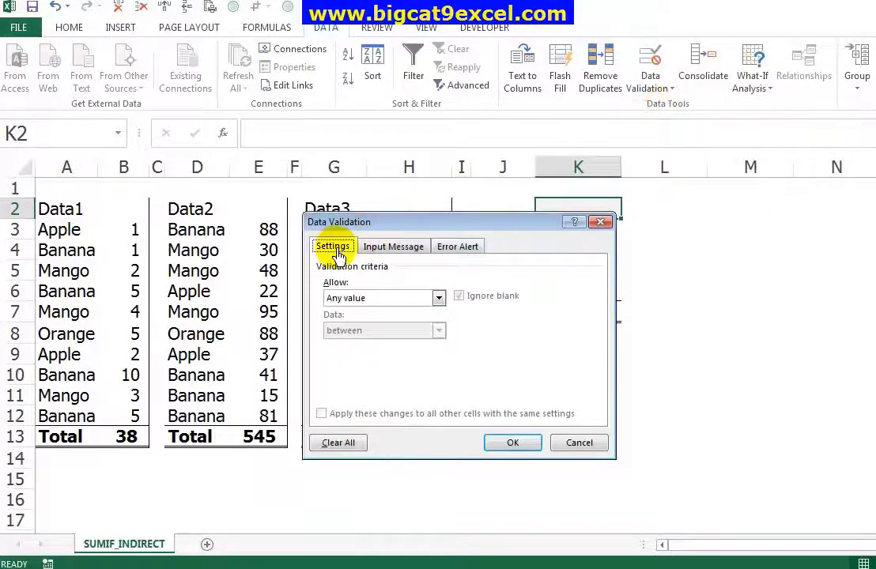
pyautogui.click(355, 298)
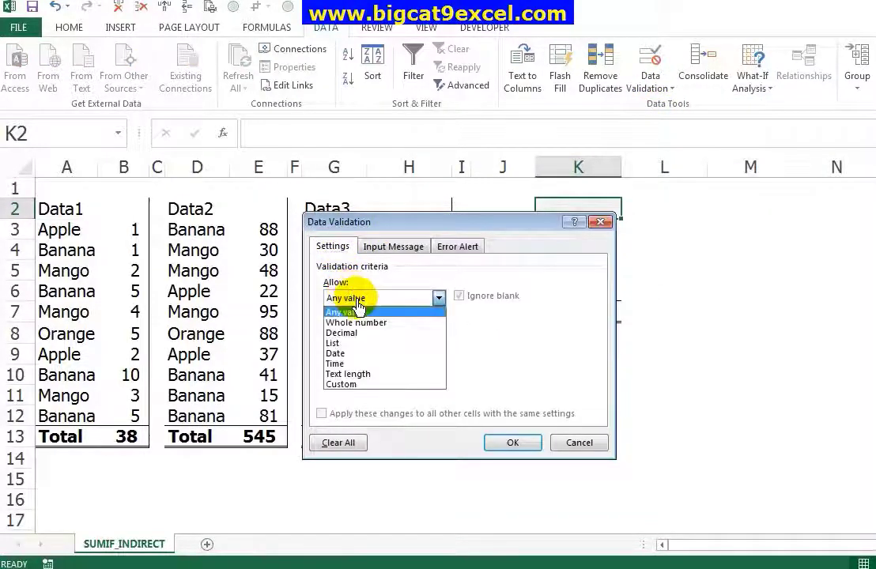
pyautogui.click(345, 343)
pyautogui.click(346, 363)
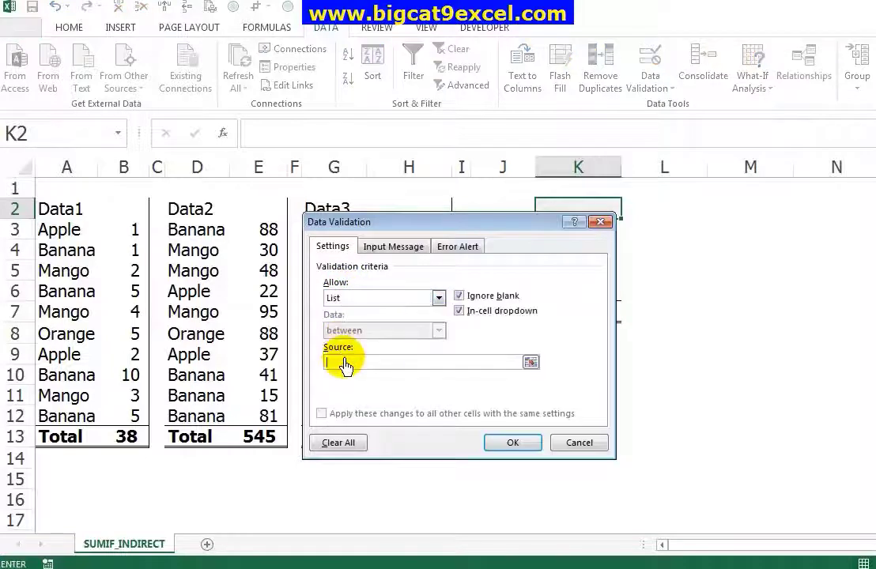
pyautogui.moveTo(412, 235); pyautogui.dragTo(306, 214)
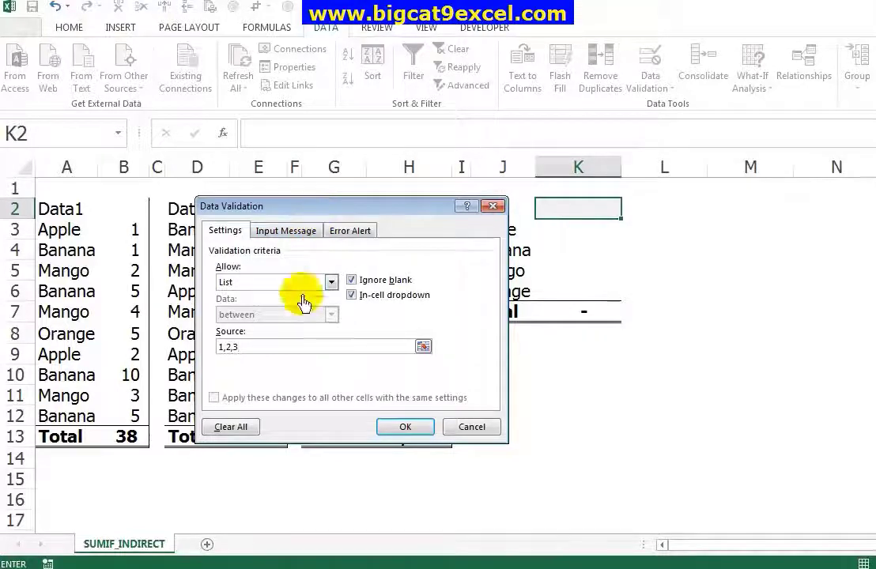
pyautogui.click(404, 427)
# Cycle K2 through 1, 2 and 3 to highlight each table, then return to 1
pyautogui.click(628, 212)
pyautogui.click(554, 225)
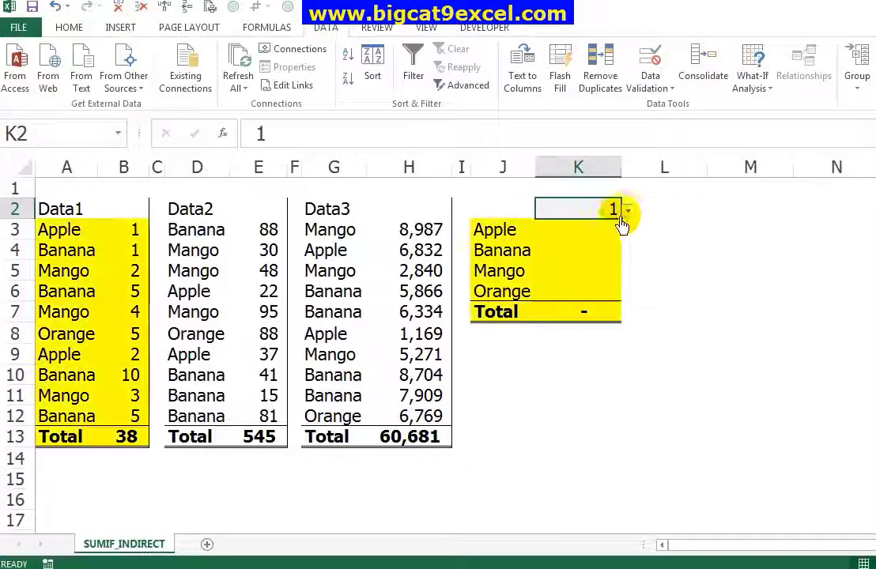
pyautogui.click(628, 213)
pyautogui.click(607, 233)
pyautogui.click(627, 212)
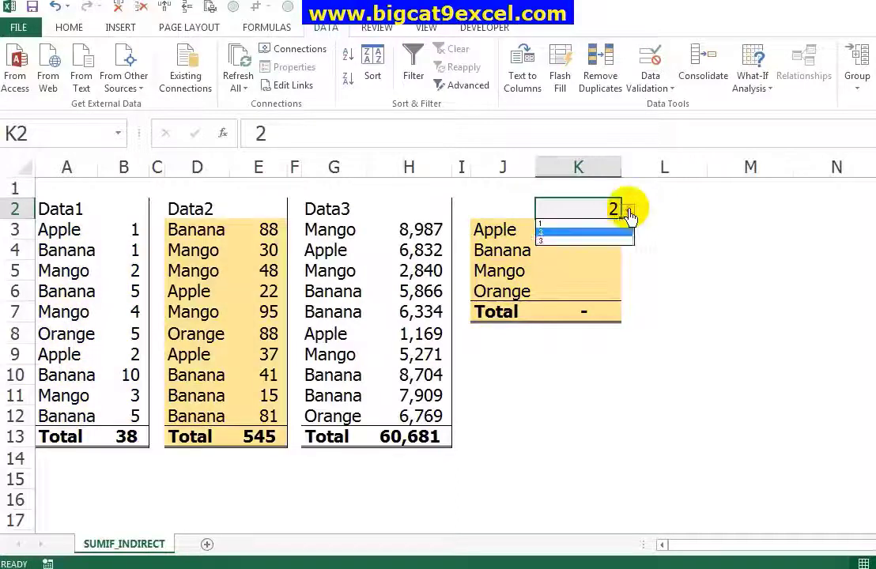
pyautogui.click(606, 240)
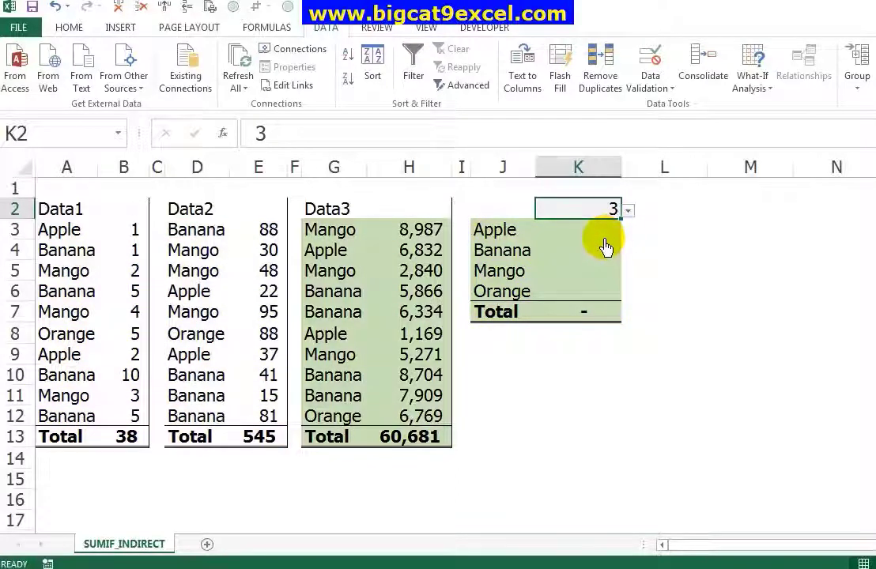
pyautogui.click(627, 211)
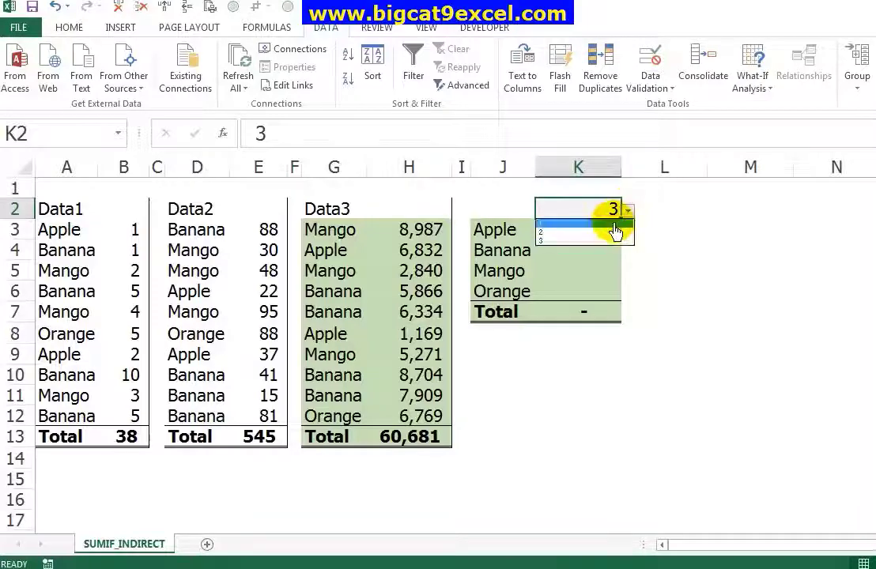
pyautogui.click(614, 225)
pyautogui.click(612, 234)
# Enter =SUMIF(range1,J3,qty_1) in K3 for Apple's total
pyautogui.write('=')
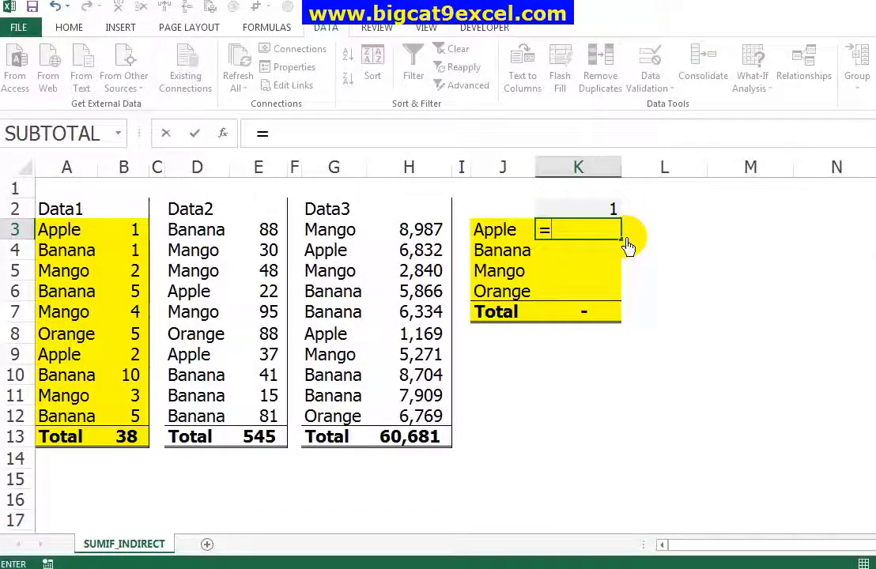
pyautogui.write('sumif(')
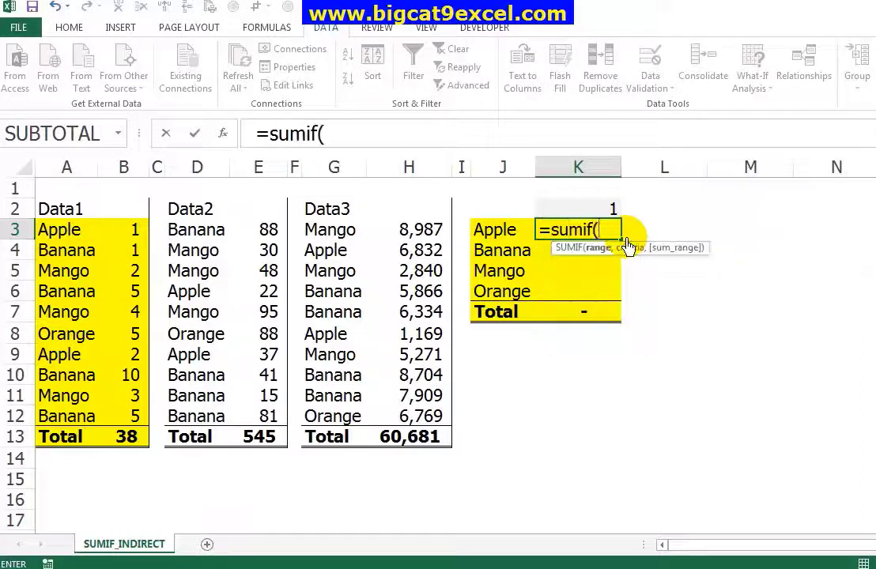
pyautogui.press('Left')
pyautogui.hotkey('ctrl', 'Left')
pyautogui.hotkey('ctrl', 'Left')
pyautogui.hotkey('ctrl', 'Left')
pyautogui.hotkey('ctrl', 'Left')
pyautogui.hotkey('shift', 'Down')
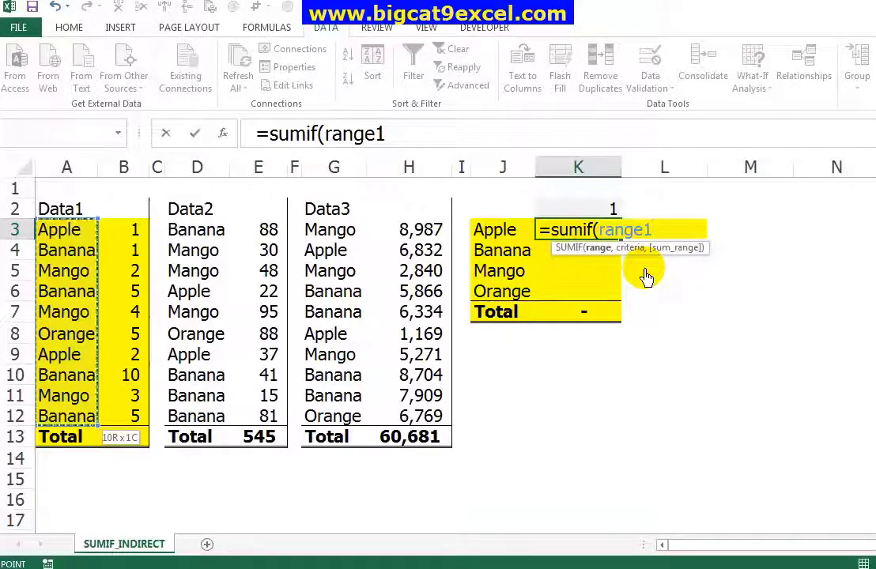
pyautogui.write(',')
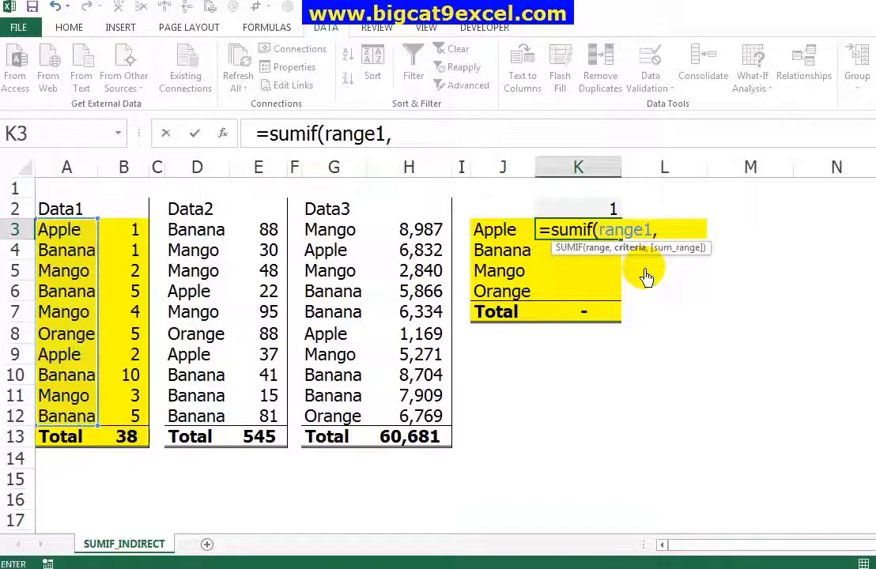
pyautogui.click(508, 237)
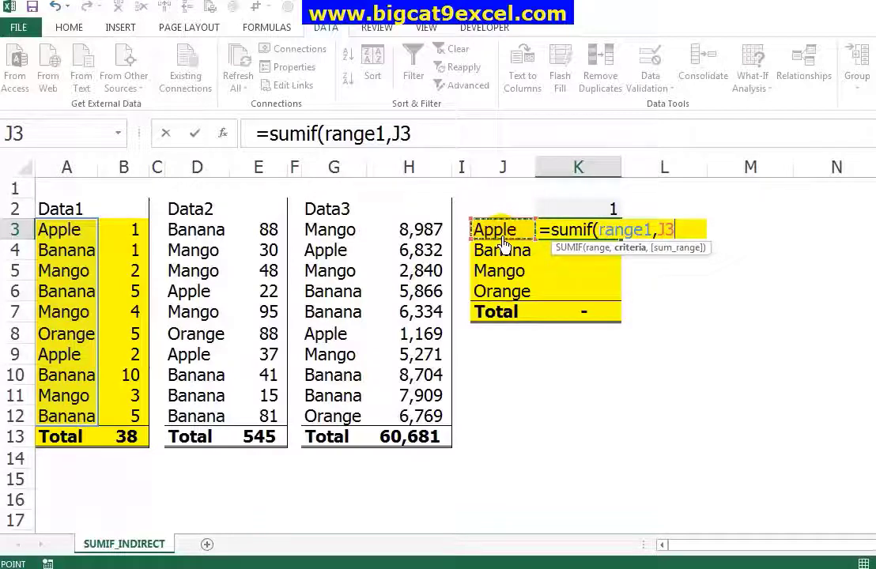
pyautogui.write(',')
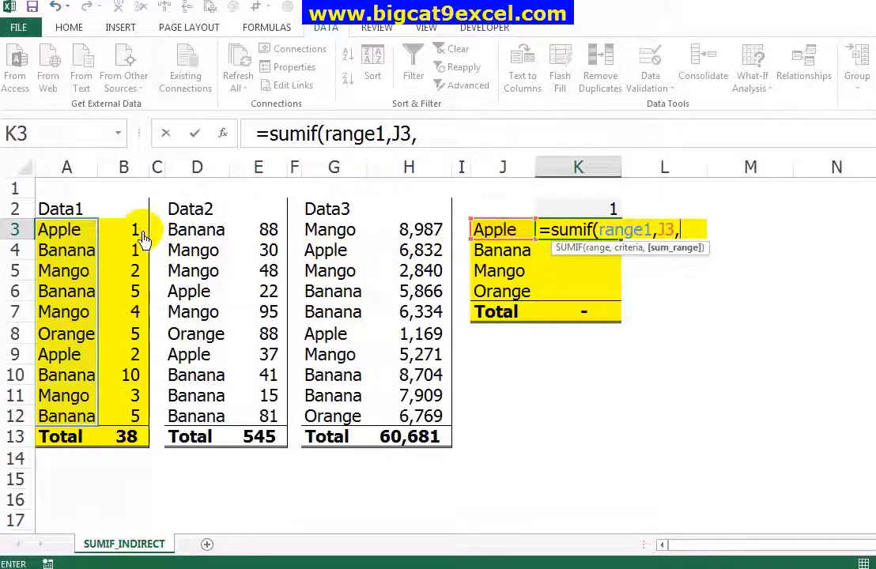
pyautogui.moveTo(133, 229); pyautogui.dragTo(111, 405)
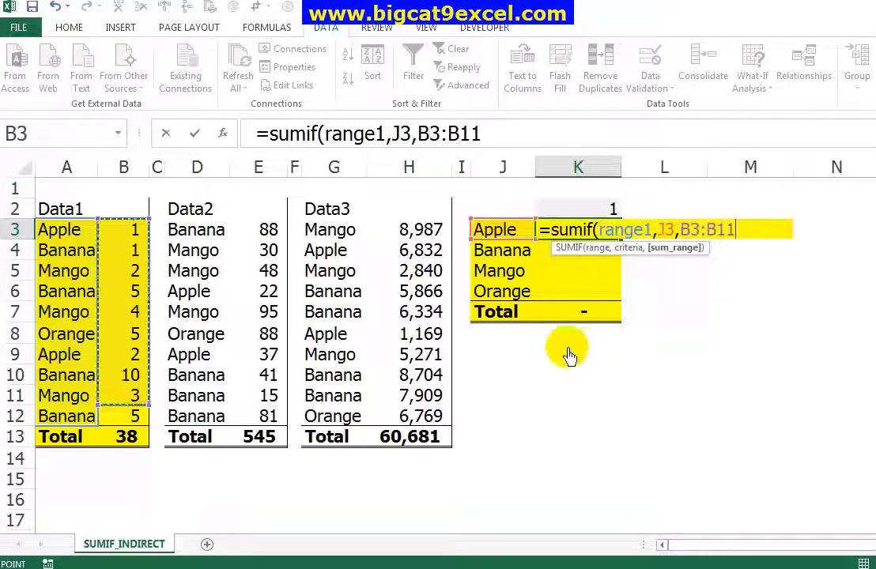
pyautogui.press('Left')
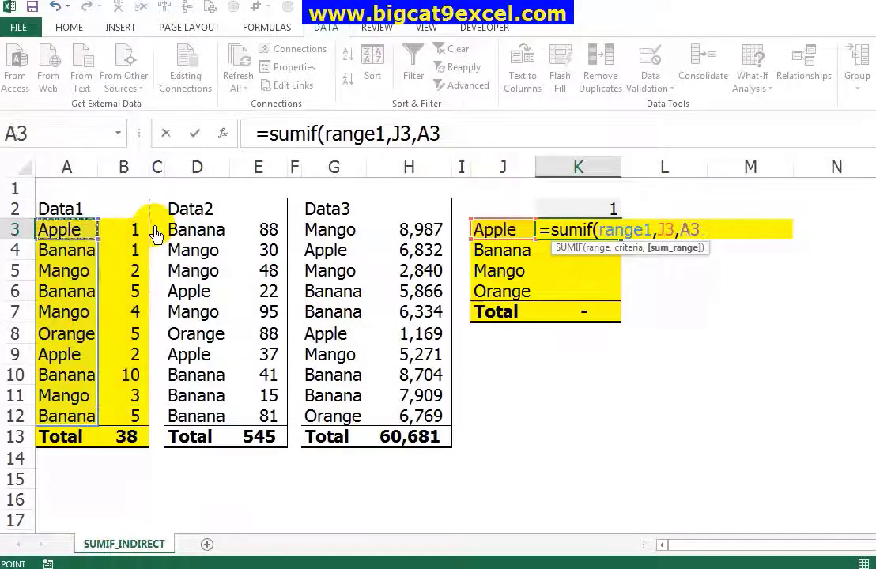
pyautogui.press('Right')
pyautogui.hotkey('shift', 'Down')
pyautogui.hotkey('shift', 'Down')
pyautogui.hotkey('shift', 'Down')
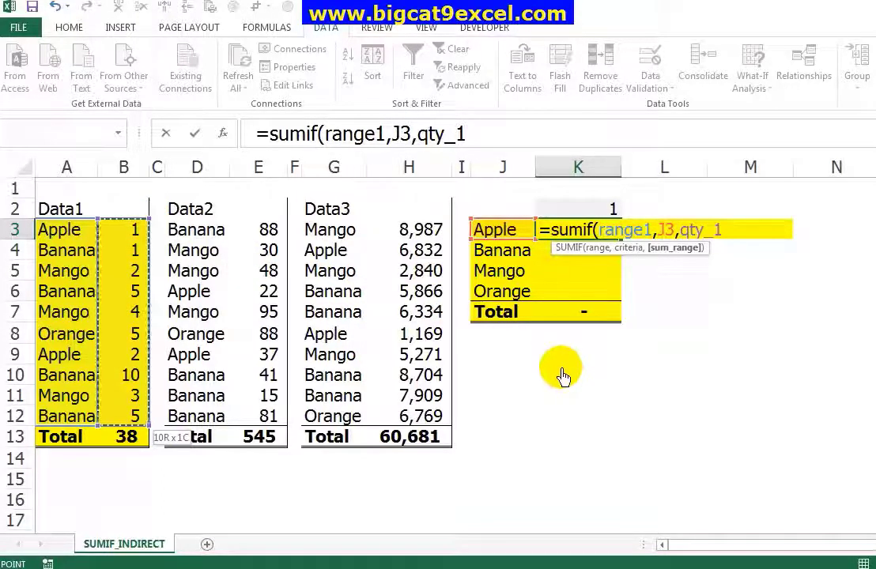
pyautogui.press('Return')
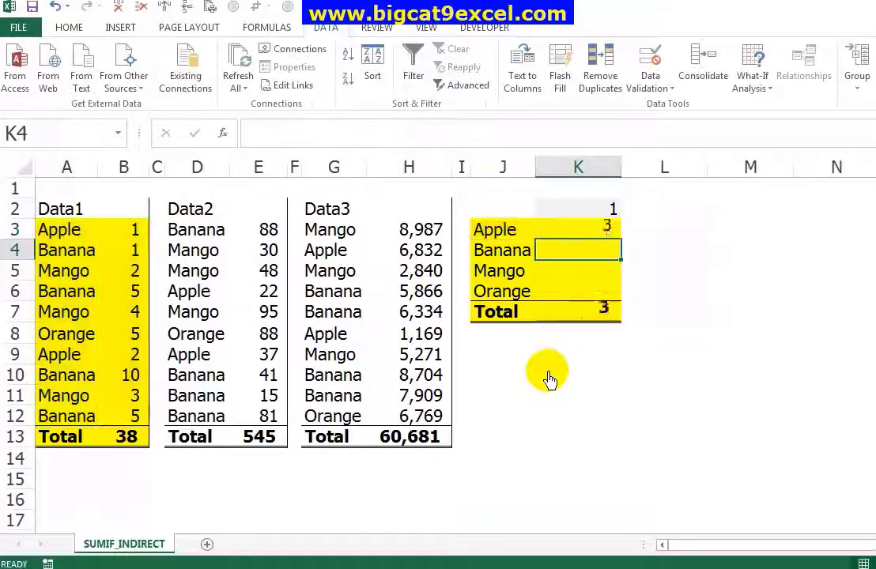
# Copy Apple's formula to K4:K6 for Banana, Mango and Orange, then set K2 to 2
pyautogui.press('Up')
pyautogui.hotkey('ctrl', 'c')
pyautogui.hotkey('shift', 'Down')
pyautogui.hotkey('shift', 'Down')
pyautogui.hotkey('shift', 'Down')
pyautogui.press('Return')
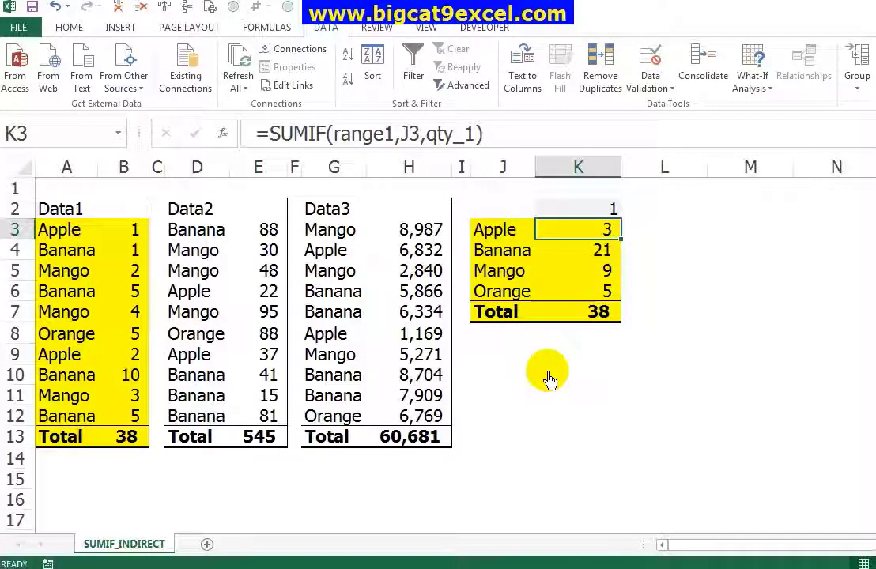
pyautogui.click(607, 210)
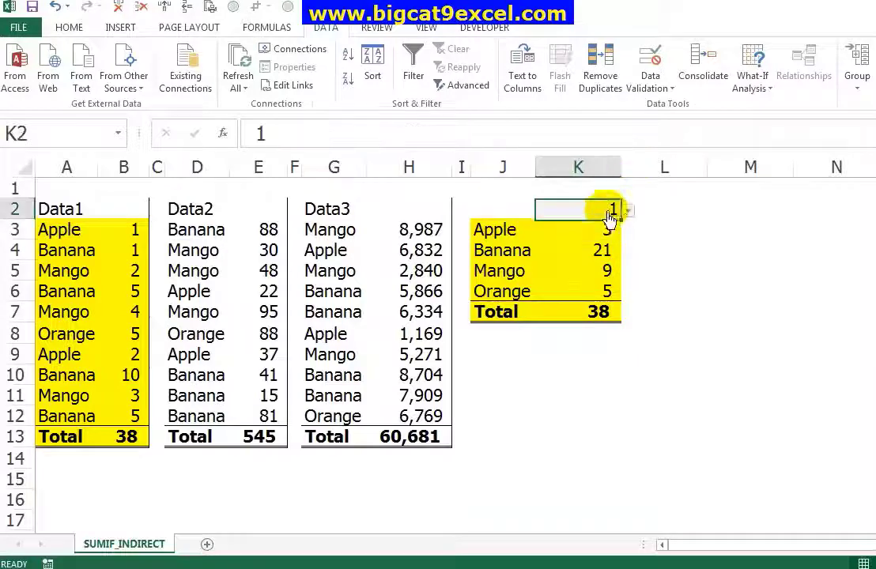
pyautogui.click(627, 212)
pyautogui.click(613, 230)
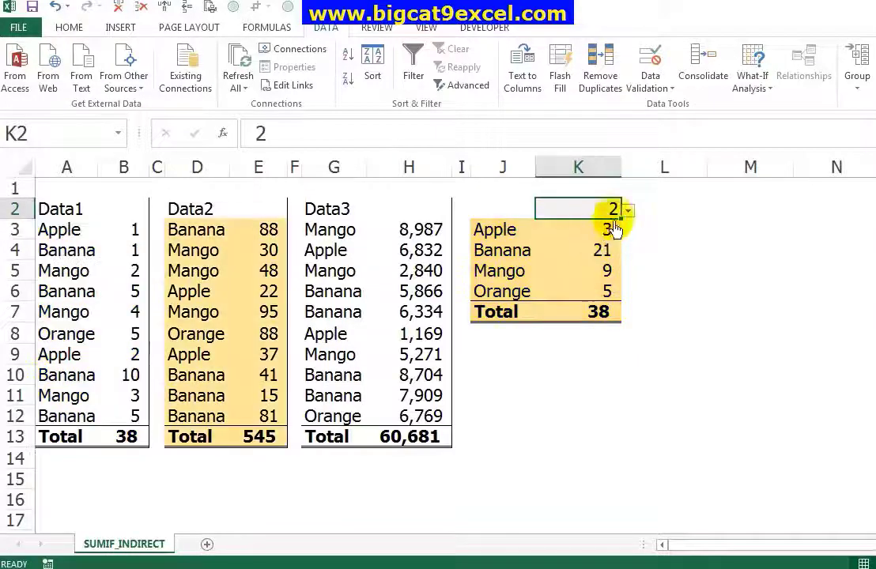
# Switch K2 to 3, then back to 1
pyautogui.click(626, 212)
pyautogui.click(610, 237)
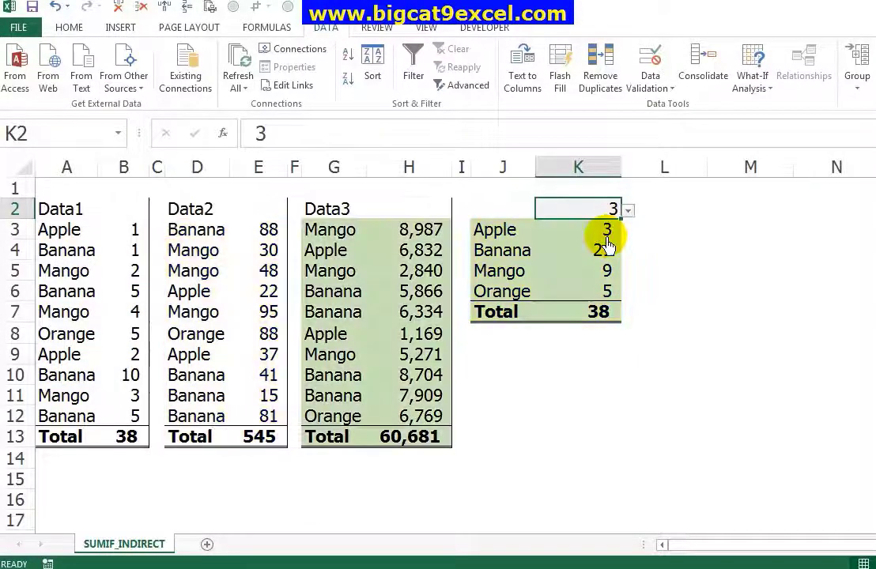
pyautogui.click(628, 211)
pyautogui.click(609, 223)
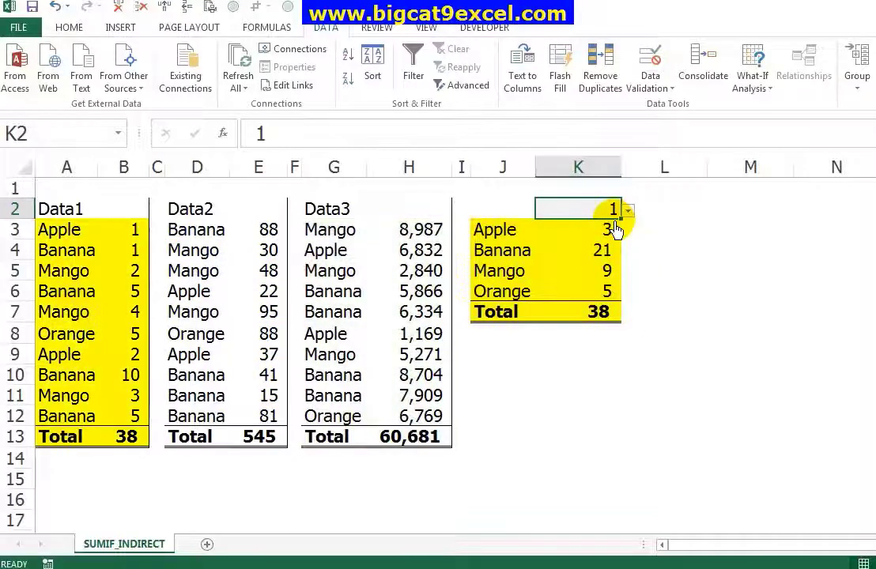
# Clear the copied totals in K4:K6 and begin editing Apple's formula in K3
pyautogui.press('Down')
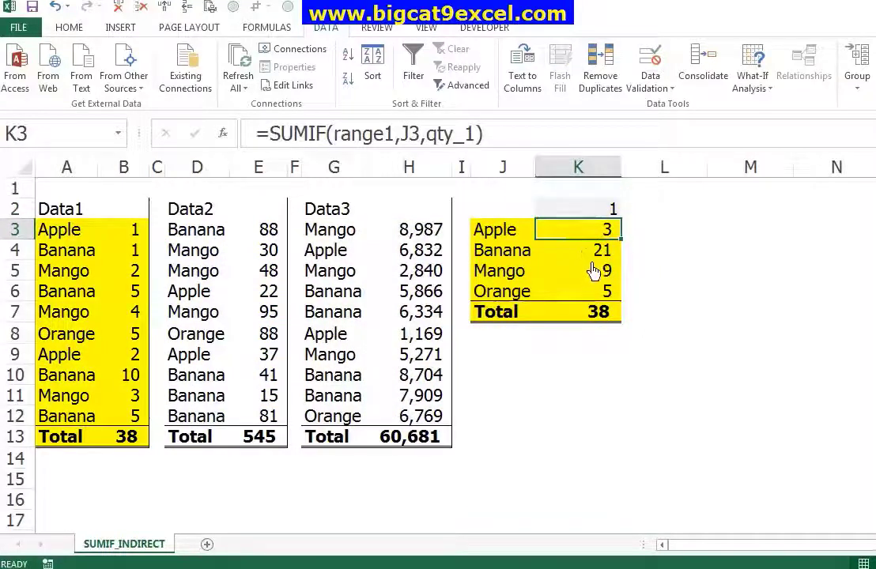
pyautogui.press('Down')
pyautogui.moveTo(598, 251); pyautogui.dragTo(598, 294)
pyautogui.press('Delete')
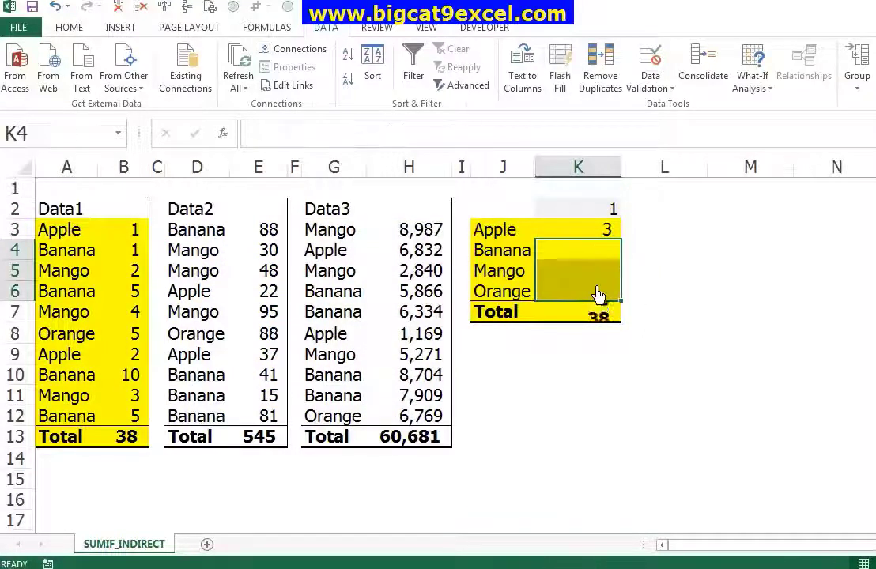
pyautogui.press('Up')
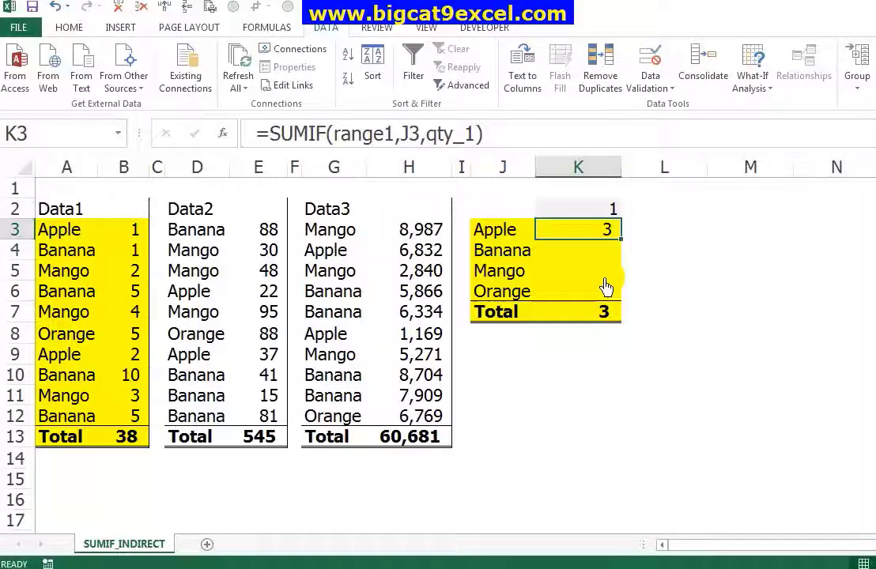
pyautogui.press('F2')
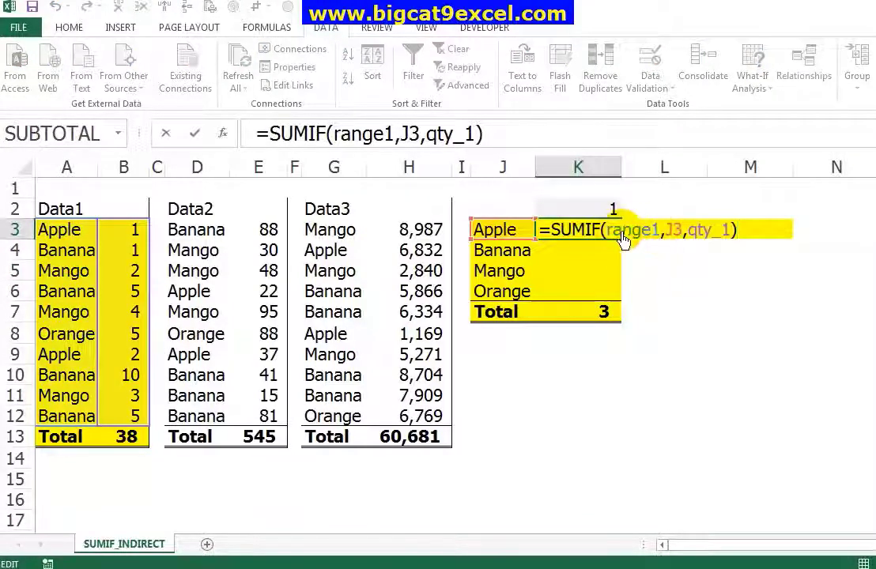
# Change the SUMIF criteria range from range1 to "range"&$K$2
pyautogui.click(607, 238)
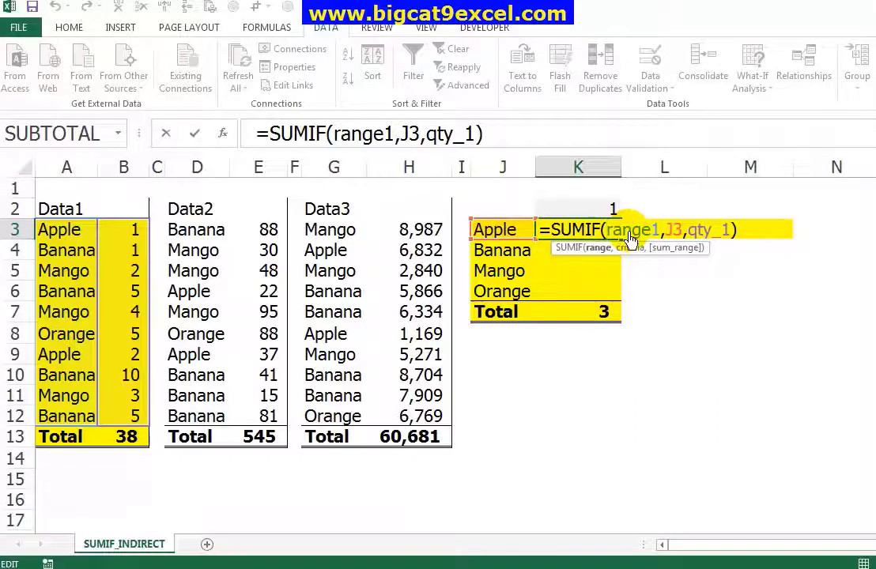
pyautogui.write('"')
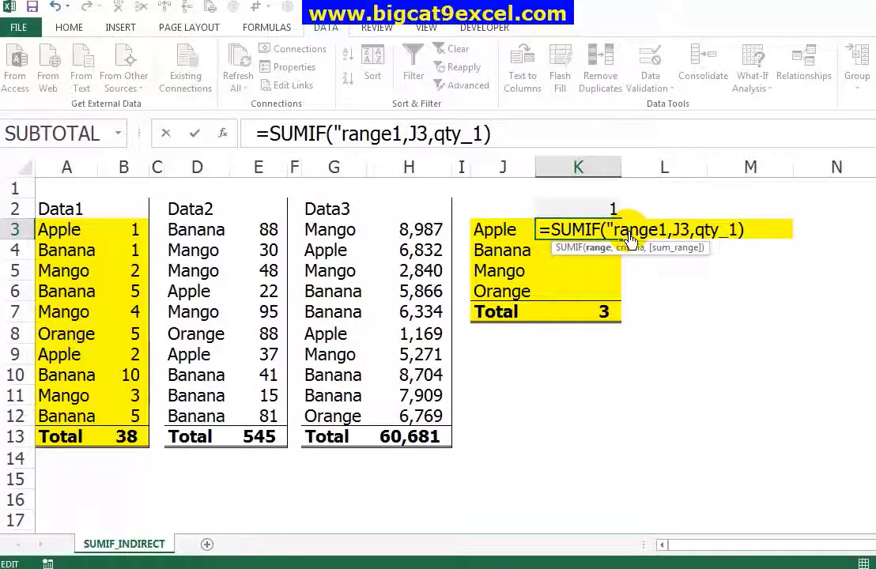
pyautogui.write('"')
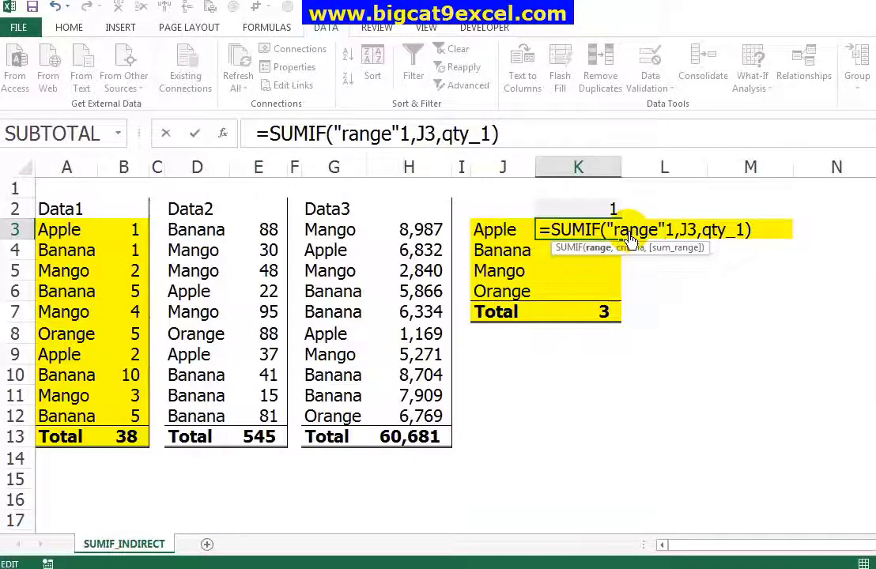
pyautogui.press('Delete')
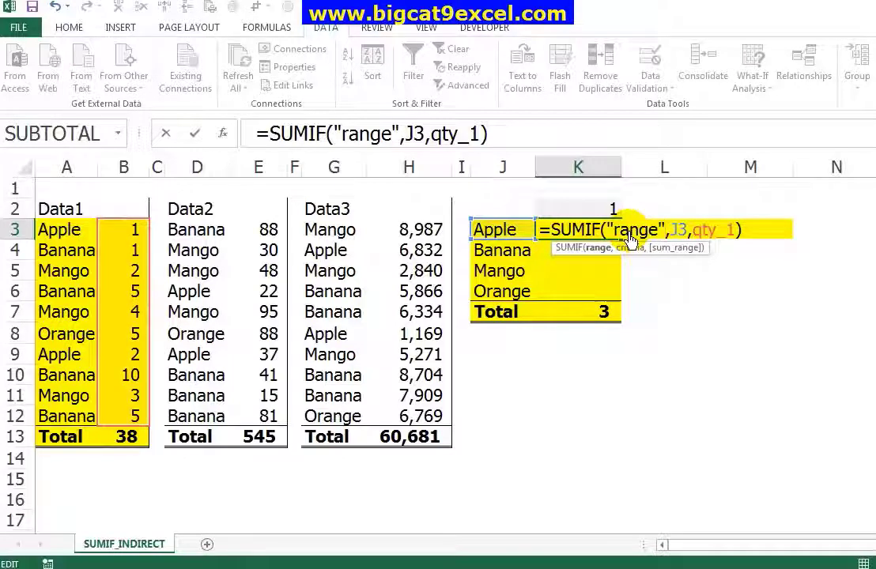
pyautogui.write('&')
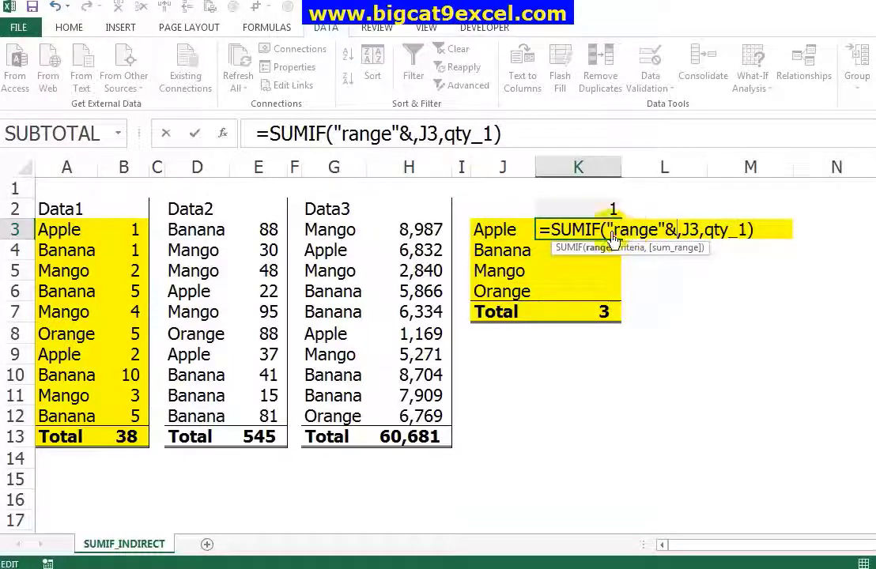
pyautogui.click(580, 210)
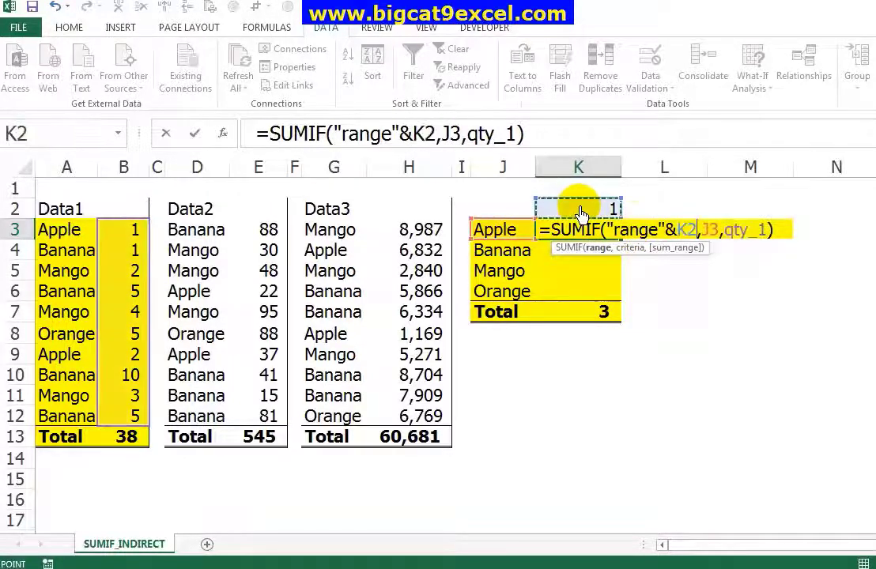
pyautogui.click(677, 230)
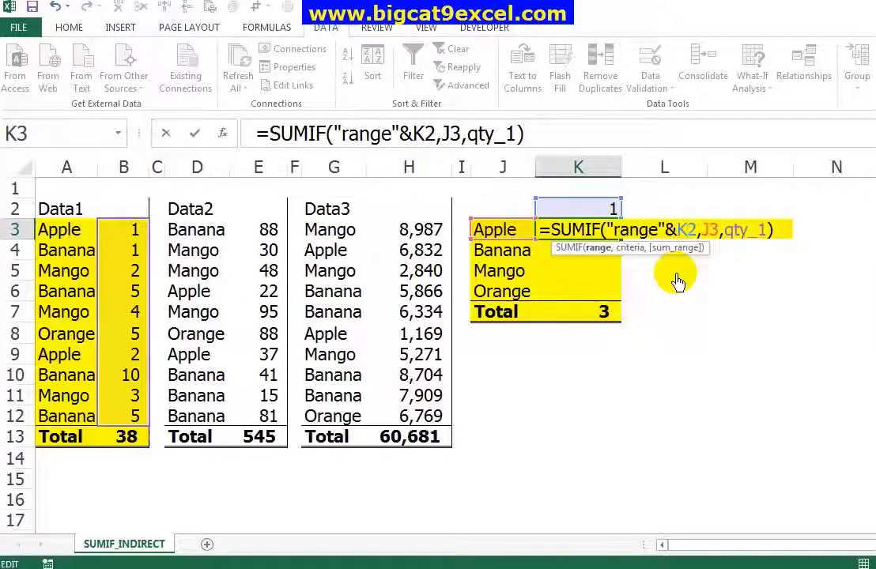
pyautogui.press('F4')
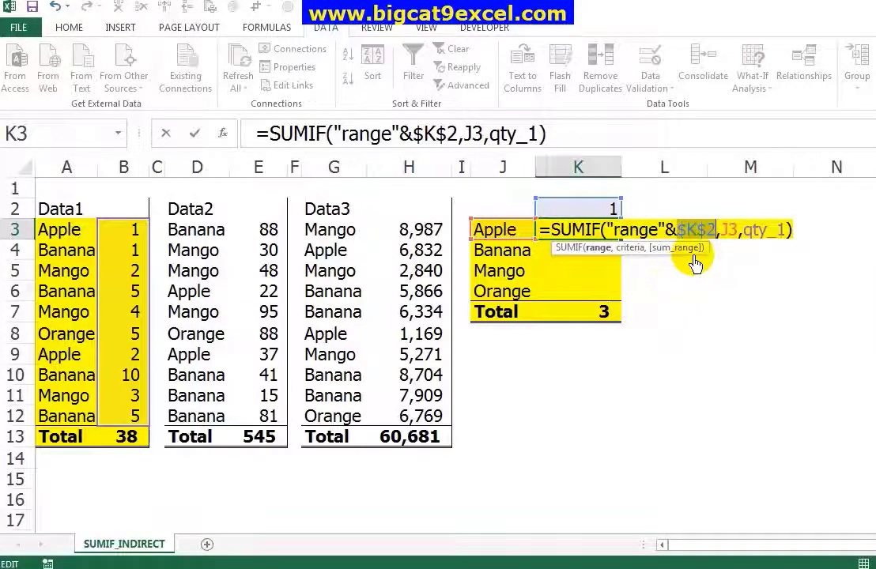
# Replace the sum range with "qty_"&$K$2 and try committing the formula
pyautogui.click(744, 233)
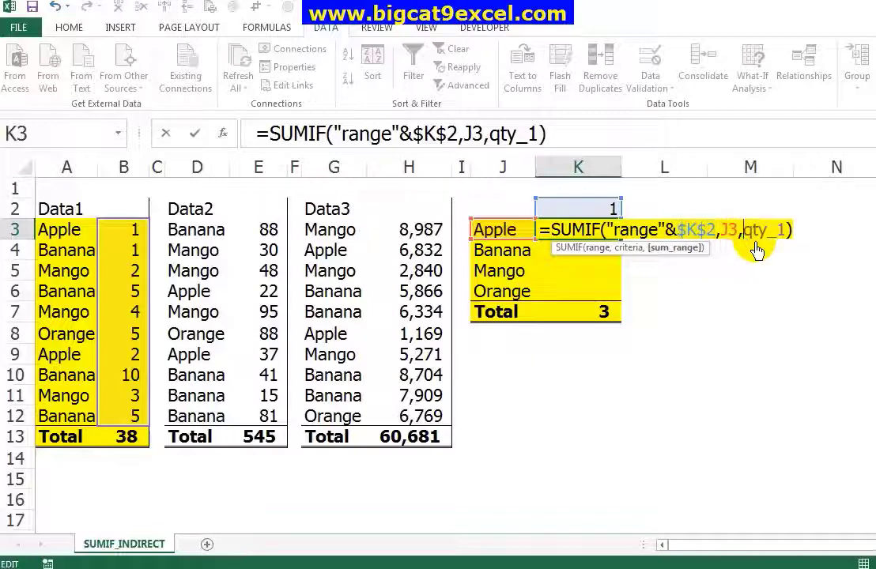
pyautogui.write('"qty_')
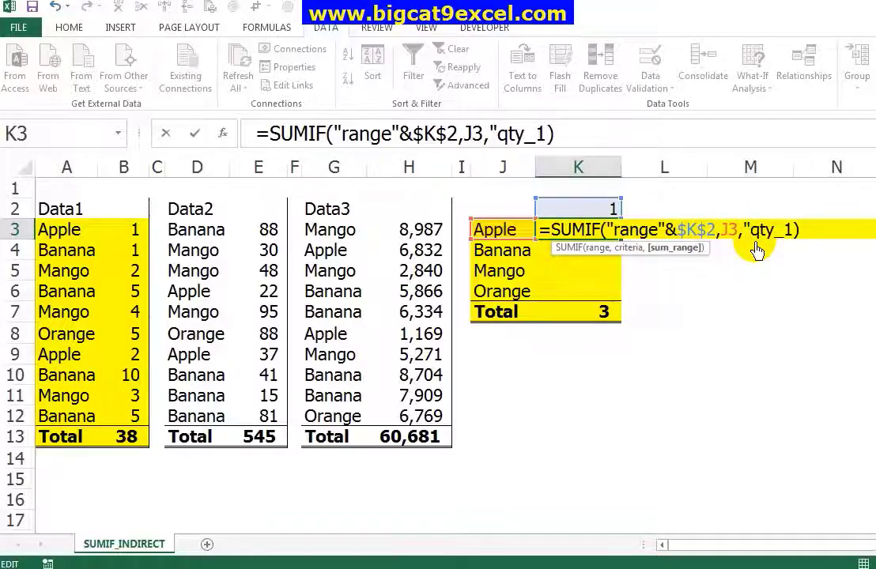
pyautogui.write('"')
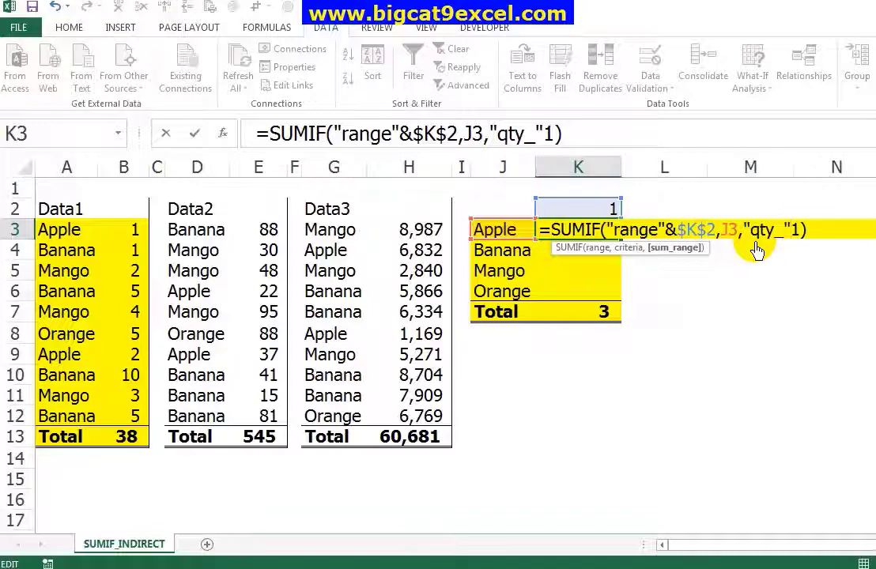
pyautogui.write('&')
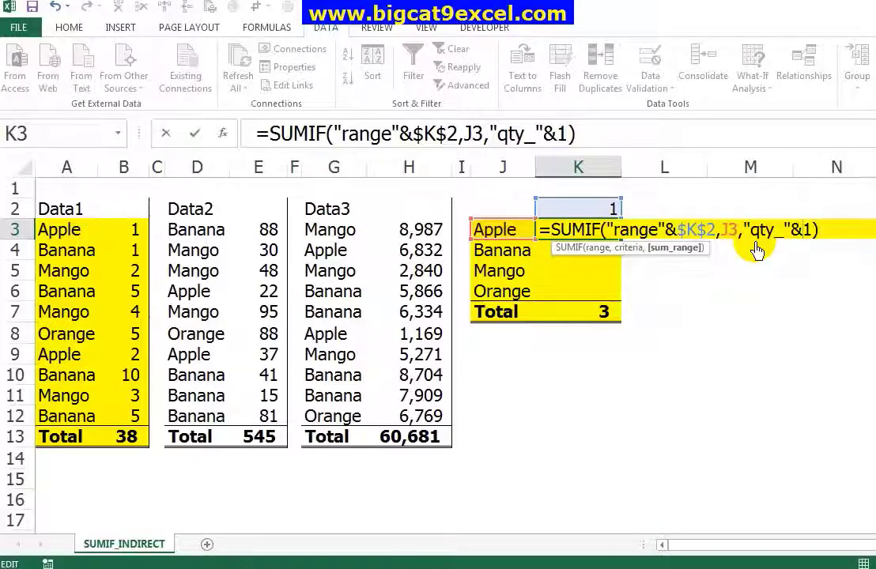
pyautogui.click(594, 209)
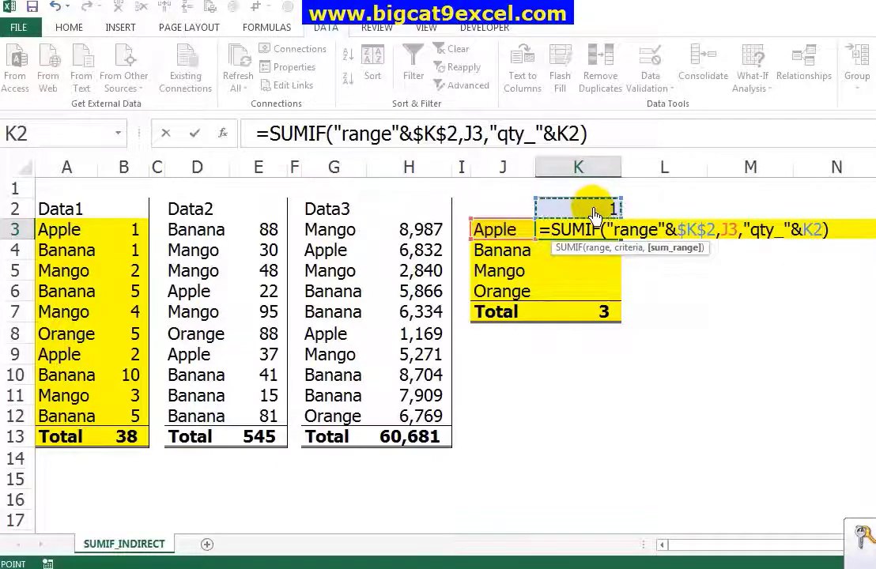
pyautogui.press('F4')
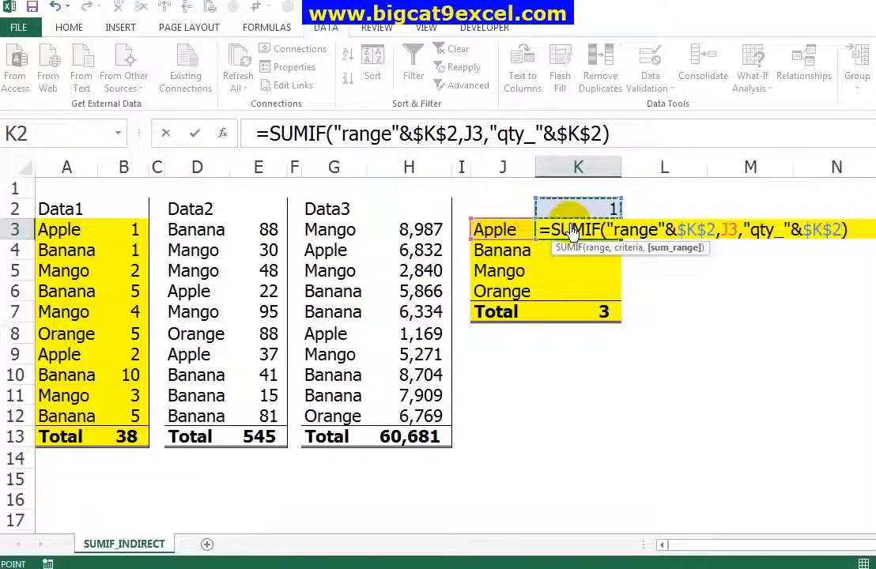
pyautogui.press('Return')
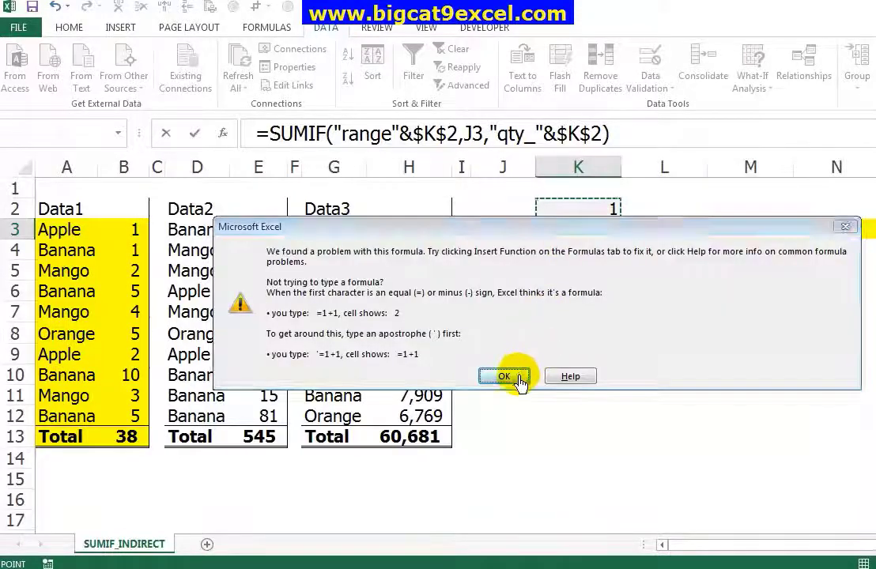
# Wrap both the range and sum-range strings of the K3 SUMIF formula in INDIRECT()
pyautogui.click(507, 376)
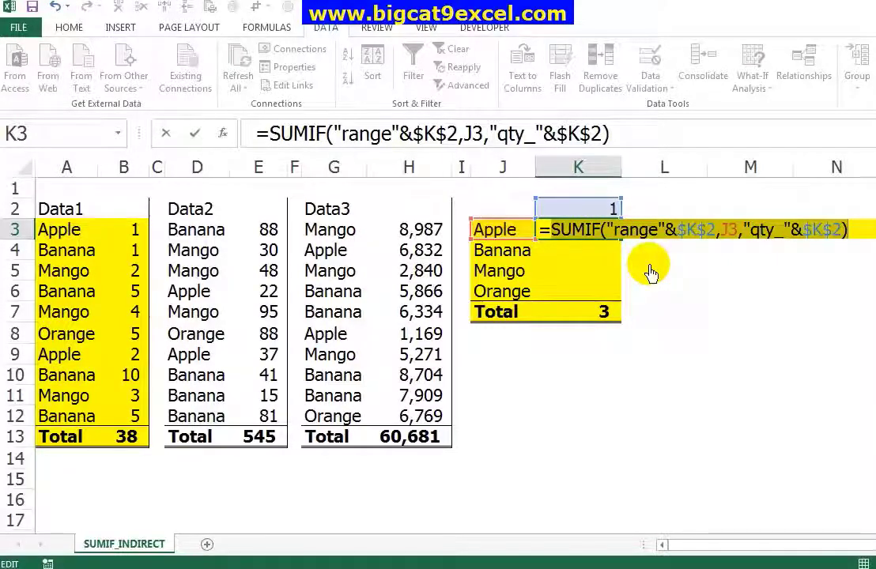
pyautogui.click(604, 236)
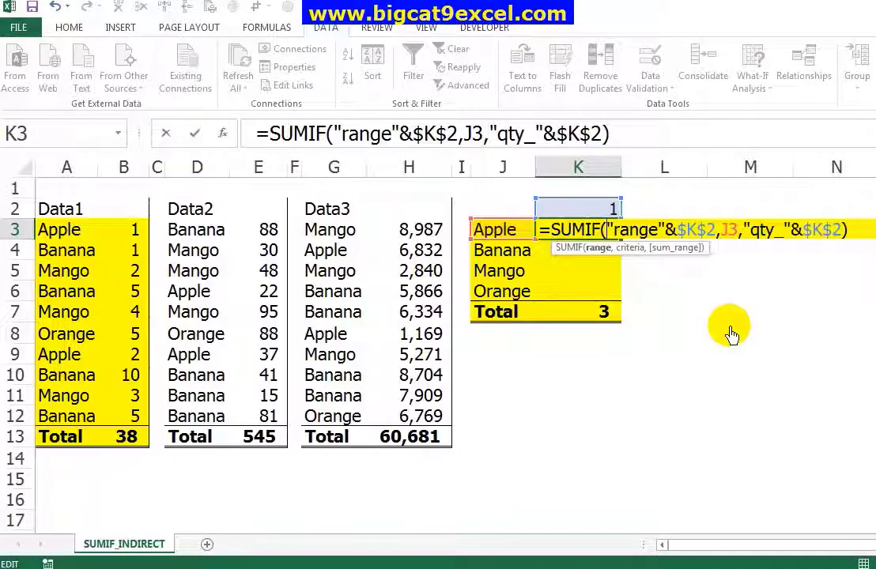
pyautogui.write('i')
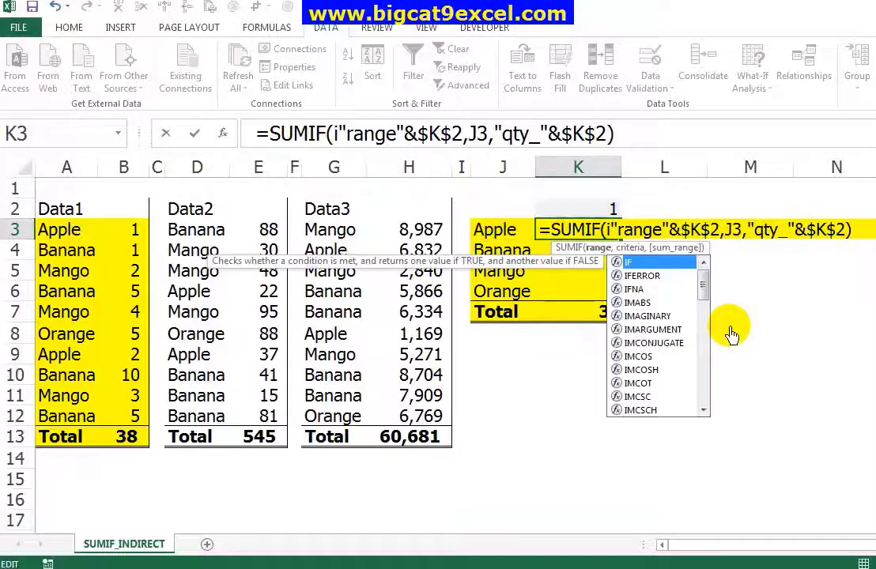
pyautogui.write('ndir')
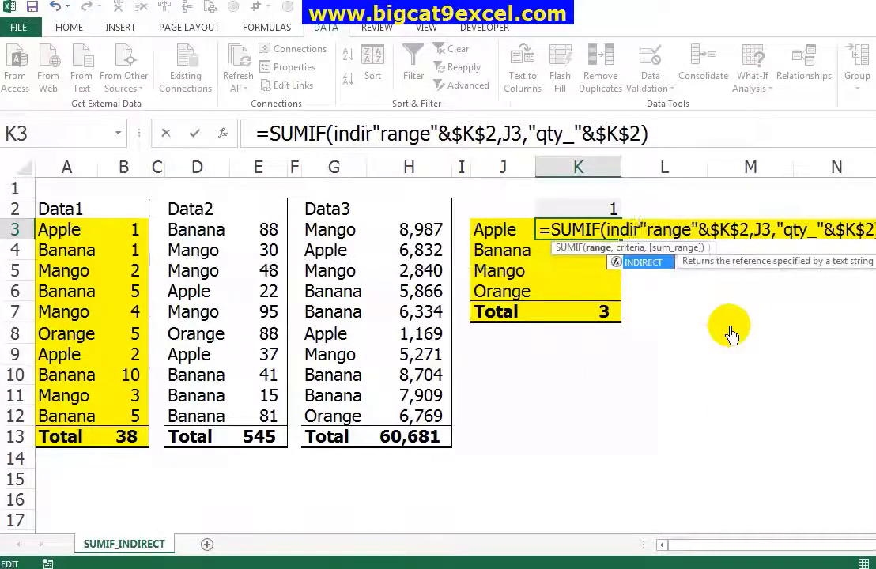
pyautogui.write('ect')
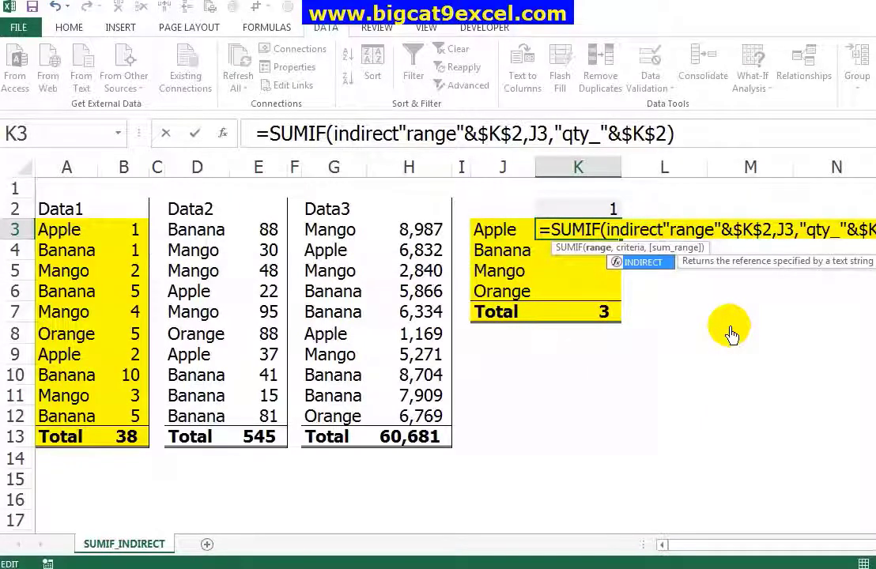
pyautogui.write('(')
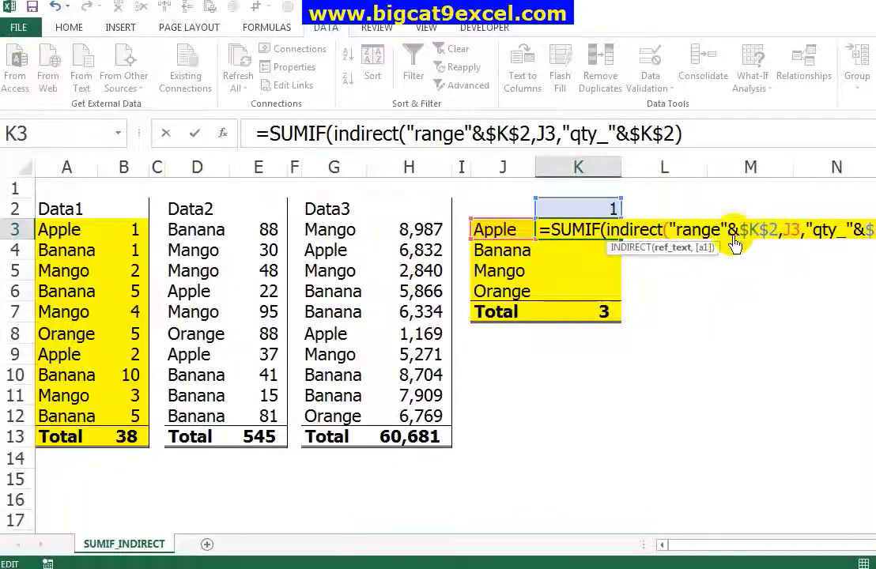
pyautogui.click(779, 230)
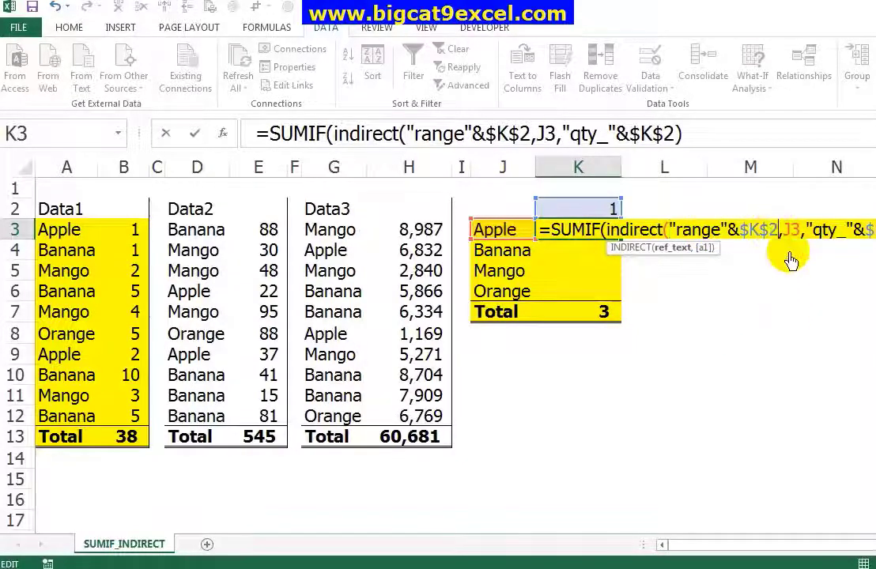
pyautogui.write(')')
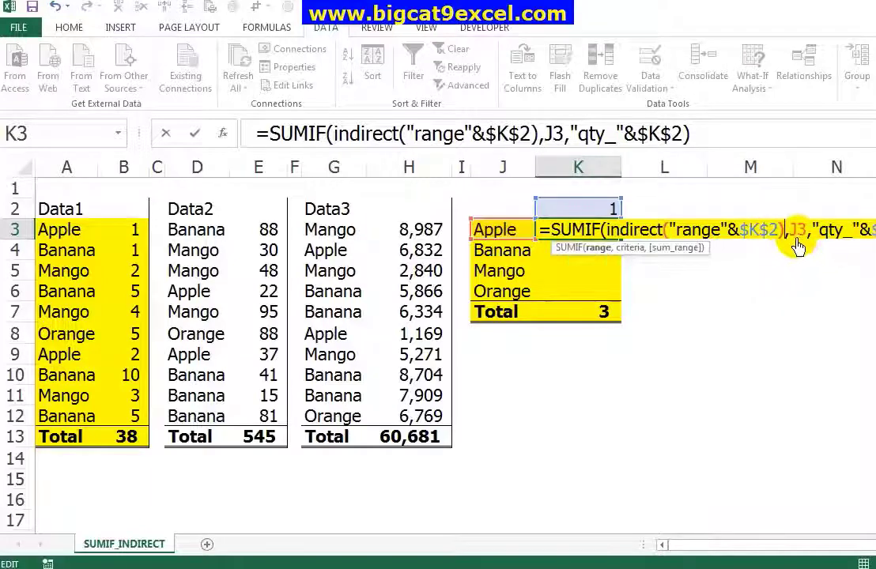
pyautogui.click(815, 237)
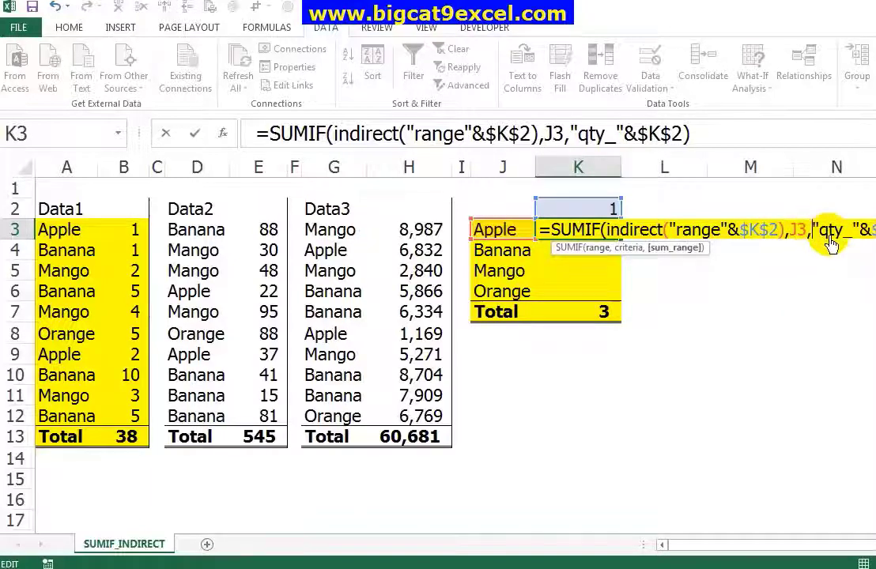
pyautogui.write('indirec')
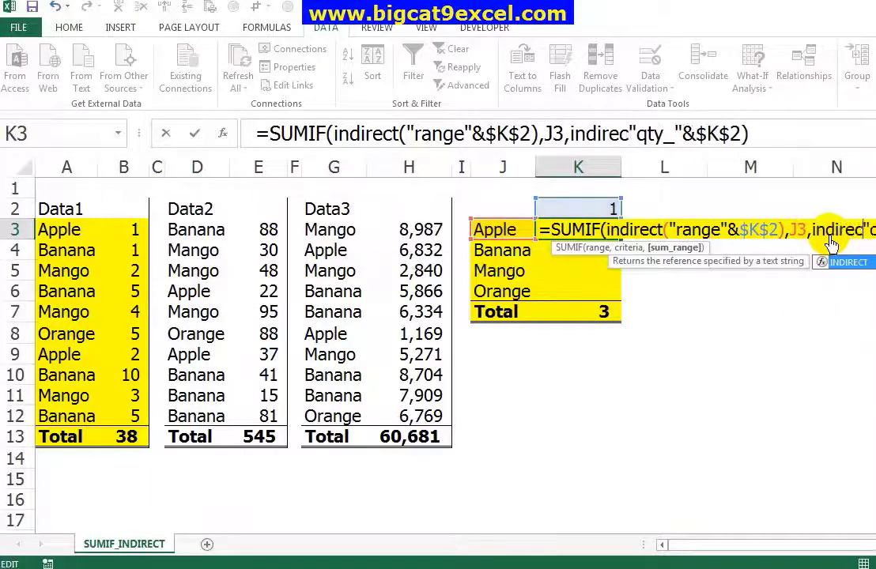
pyautogui.write('t(')
pyautogui.write('(')
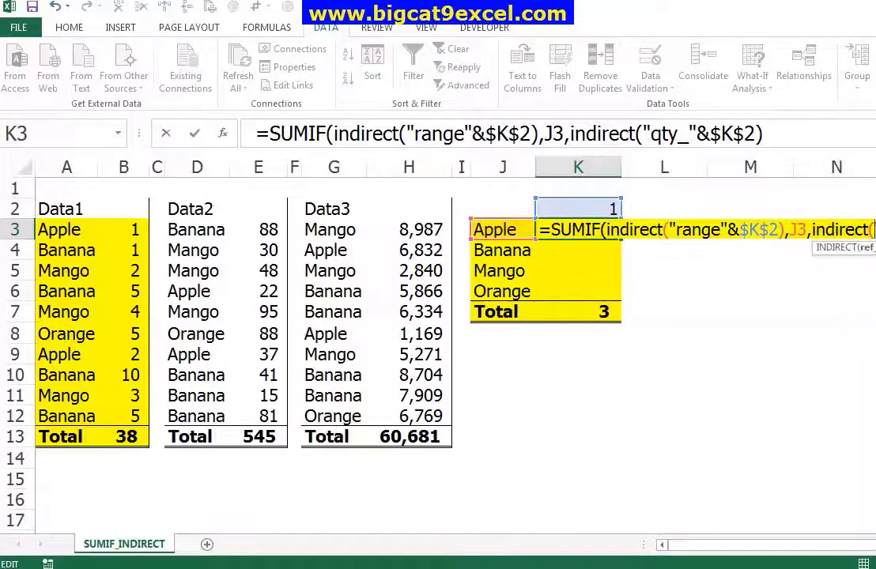
pyautogui.hscroll(2, 551, 261)
pyautogui.hscroll(3, 551, 261)
pyautogui.hscroll(3, 551, 261)
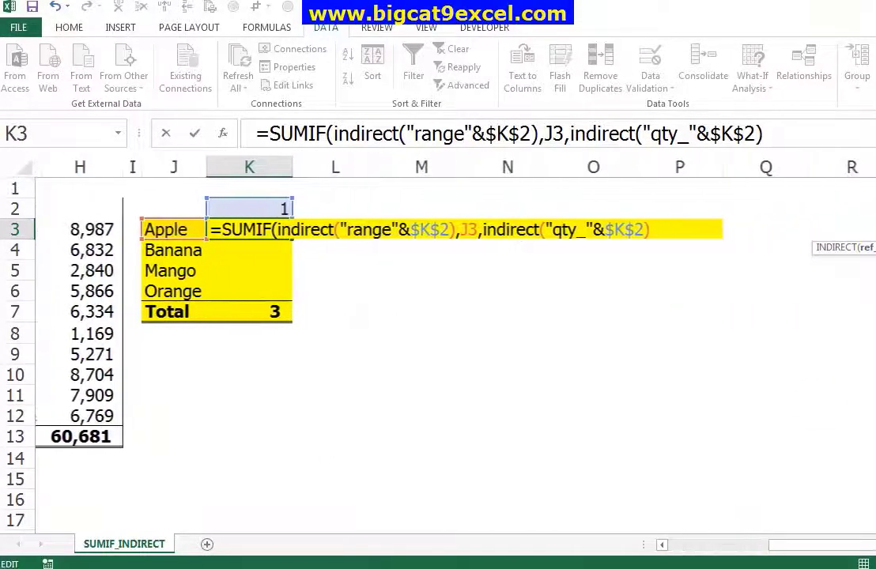
pyautogui.click(653, 234)
pyautogui.write(')')
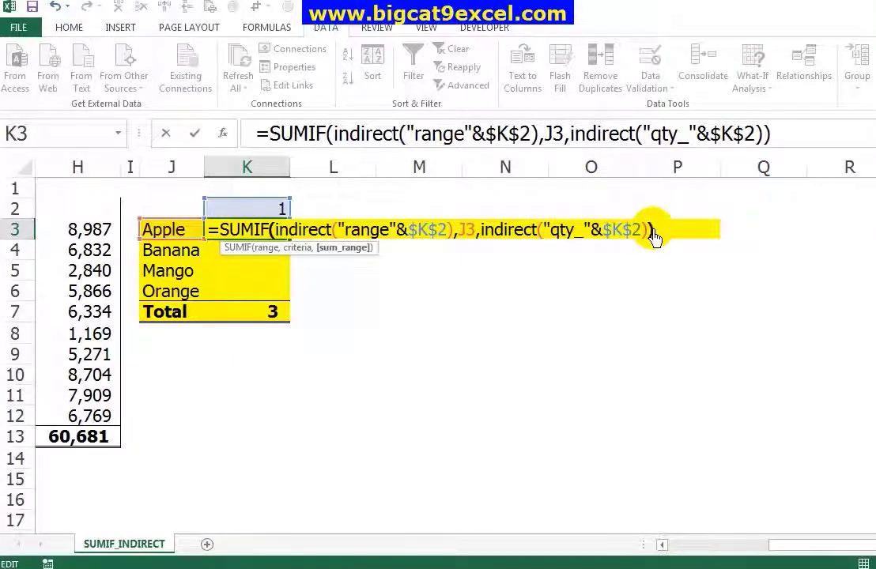
pyautogui.hotkey('ctrl', 'Return')
# Fill the K3 formula into K4:K6, giving Data1 totals 3, 21, 9 and 5
pyautogui.hotkey('ctrl', 'c')
pyautogui.hotkey('shift', 'Down')
pyautogui.hotkey('shift', 'Down')
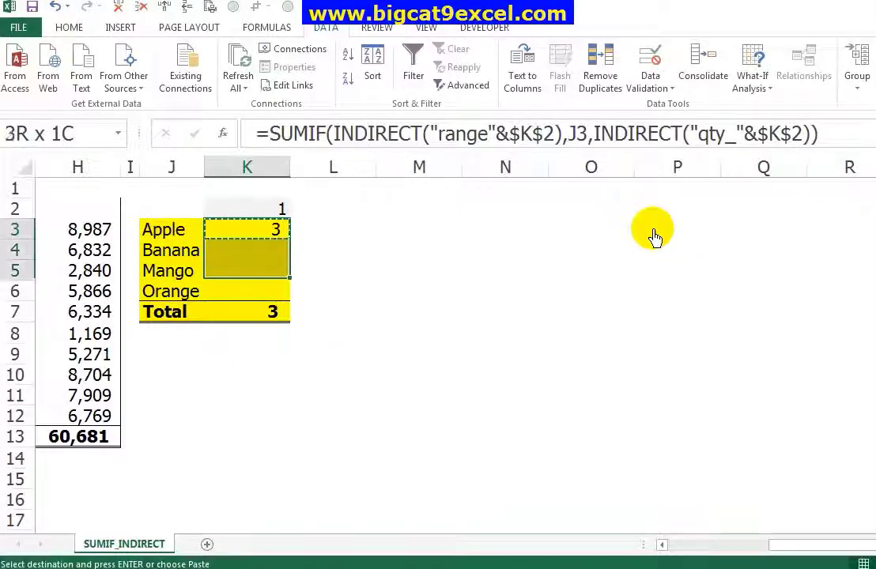
pyautogui.hotkey('shift', 'Down')
pyautogui.press('Return')
pyautogui.press('Left')
pyautogui.press('Left')
pyautogui.press('Left')
pyautogui.press('Left')
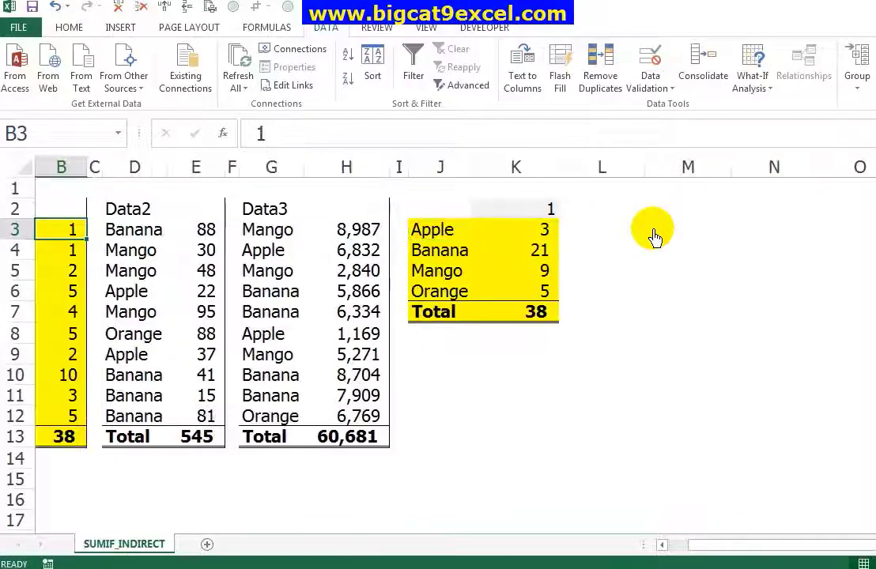
pyautogui.press('Left')
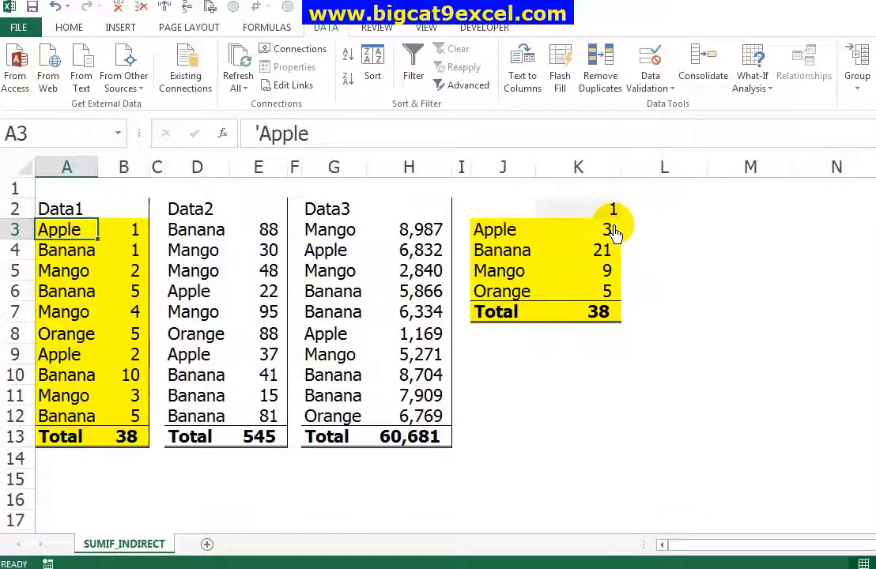
pyautogui.click(615, 212)
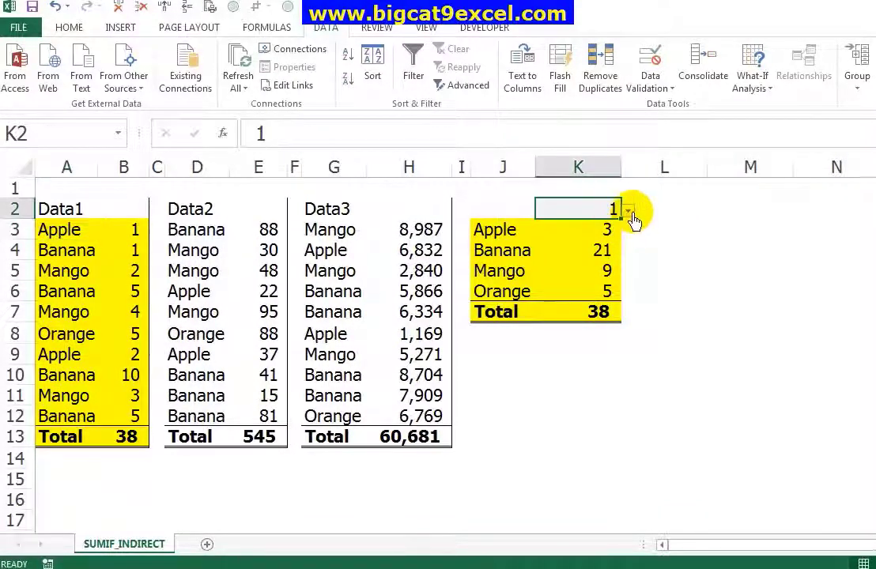
# Test the K2 selector by switching the summary to Data2, then Data3
pyautogui.click(630, 212)
pyautogui.click(610, 230)
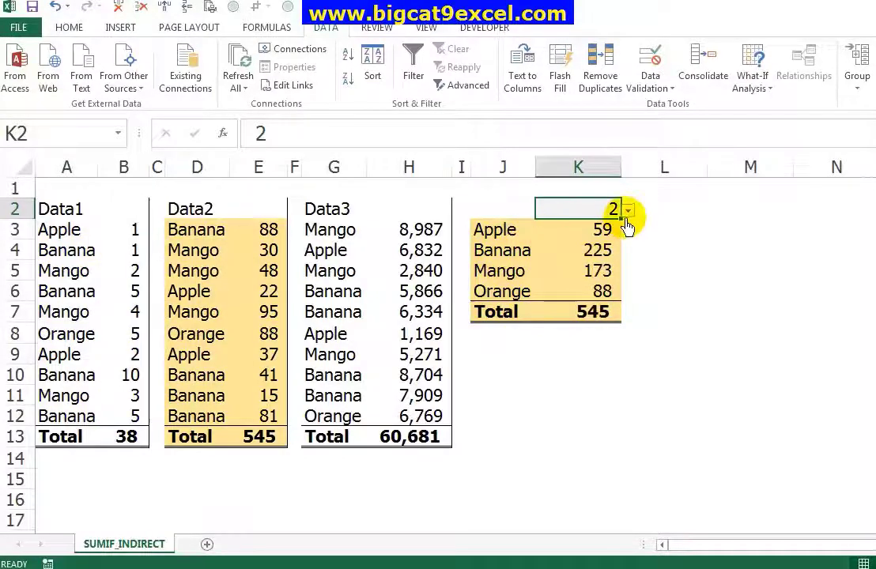
pyautogui.click(628, 211)
pyautogui.click(585, 242)
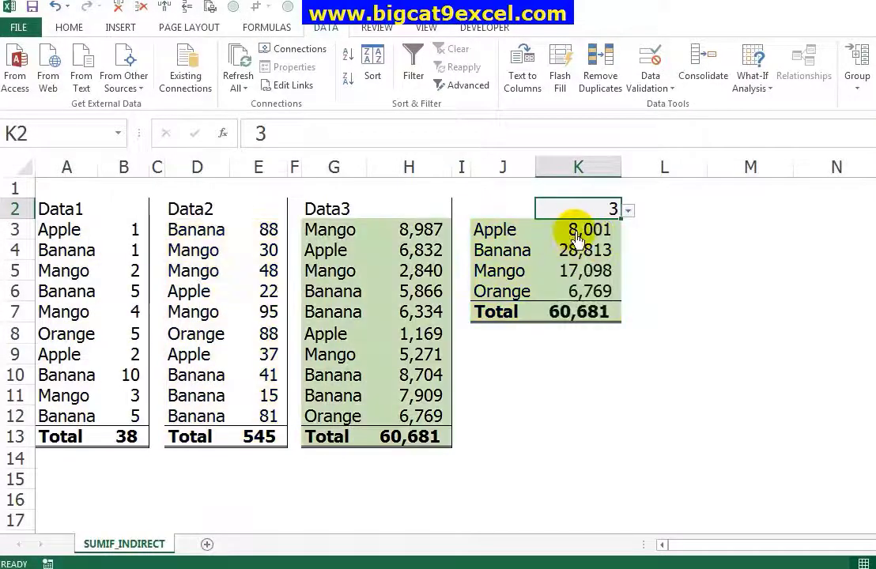
# Clear K4:K6 and refill them with the K3 SUMIF formula
pyautogui.click(581, 231)
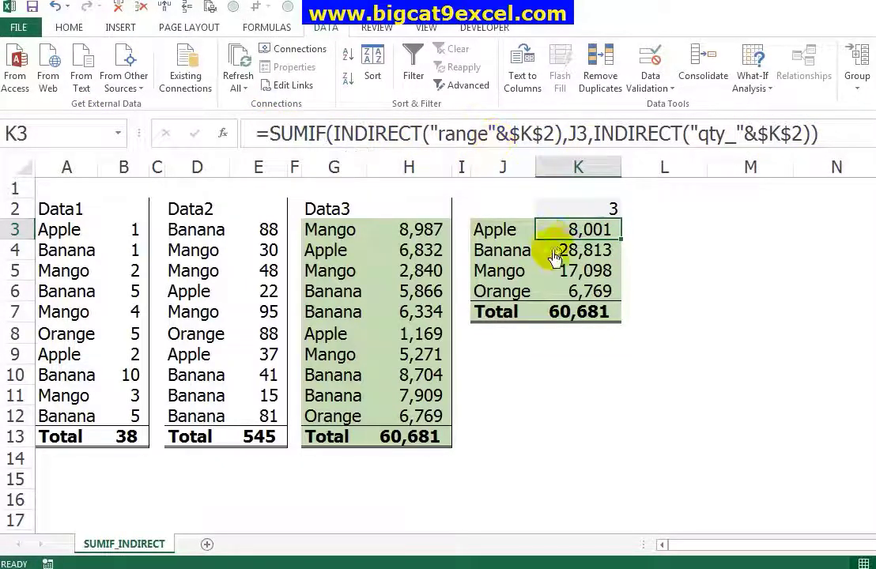
pyautogui.moveTo(574, 250); pyautogui.dragTo(573, 294)
pyautogui.press('Delete')
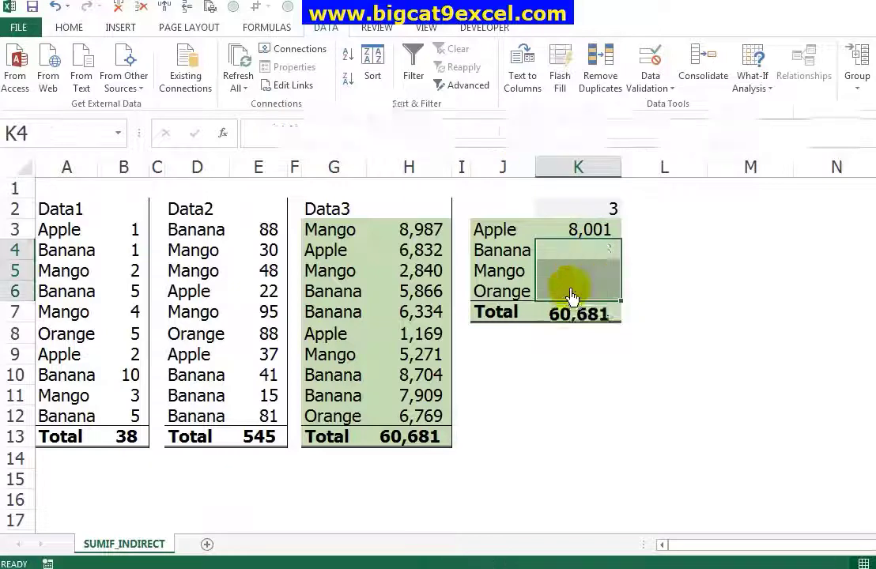
pyautogui.press('Up')
pyautogui.hotkey('ctrl', 'c')
pyautogui.hotkey('shift', 'Down')
pyautogui.hotkey('shift', 'Down')
pyautogui.hotkey('shift', 'Down')
pyautogui.press('Return')
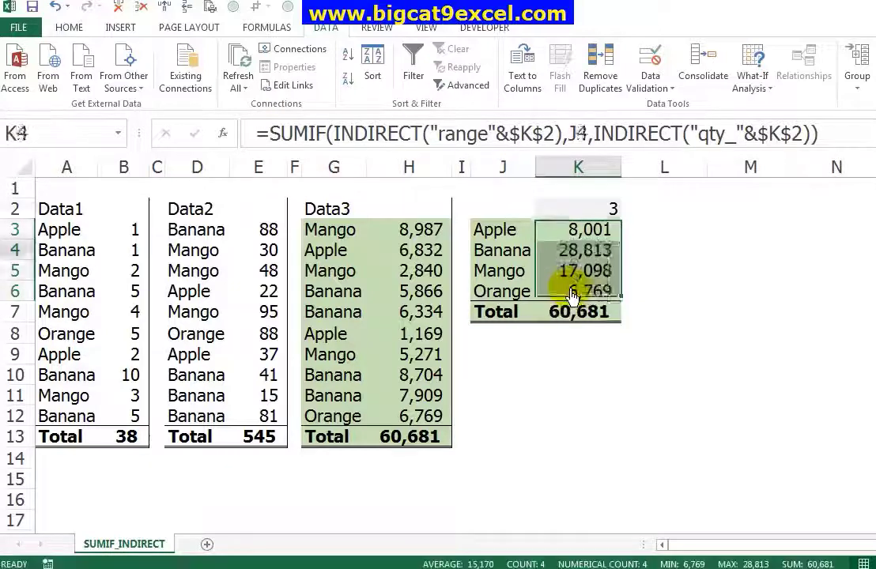
pyautogui.press('Up')
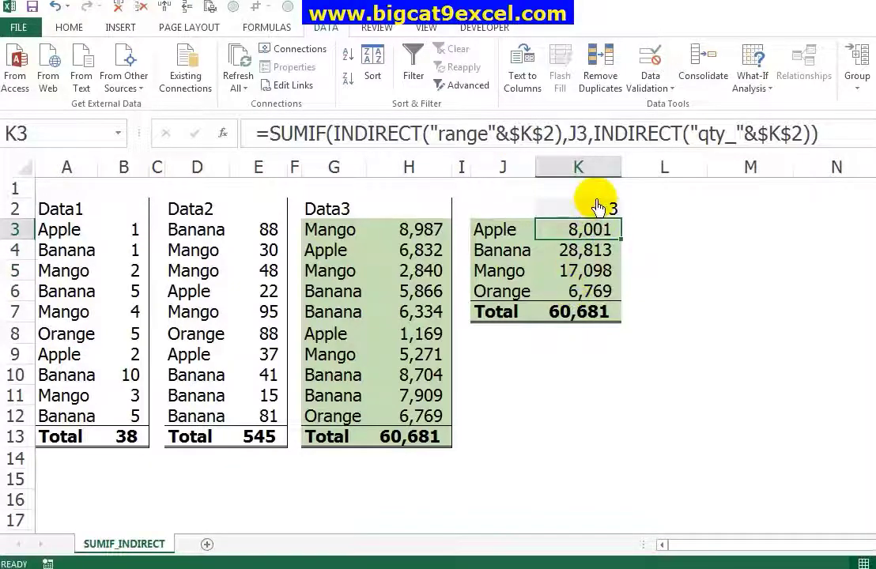
# Set K2 back to dataset 1 so the summary totals 38
pyautogui.click(597, 210)
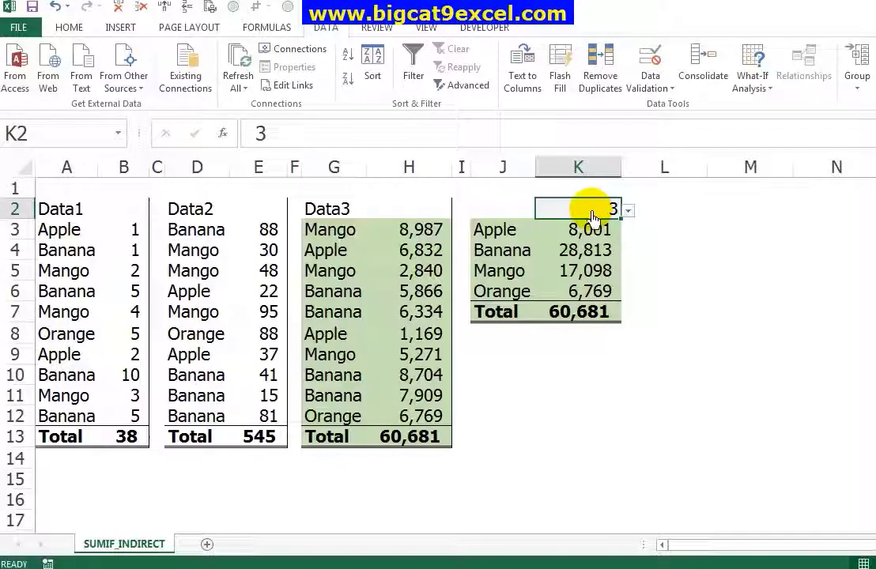
pyautogui.click(628, 211)
pyautogui.click(608, 228)
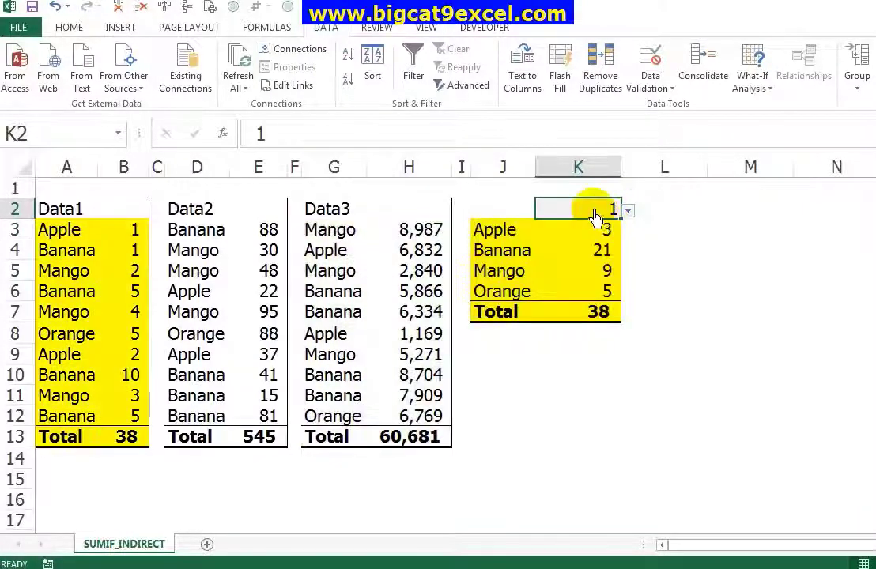
# Give K2 the custom number format "Data"#,##0 so the value 1 displays as Data1
pyautogui.rightClick(598, 210)
pyautogui.click(619, 458)
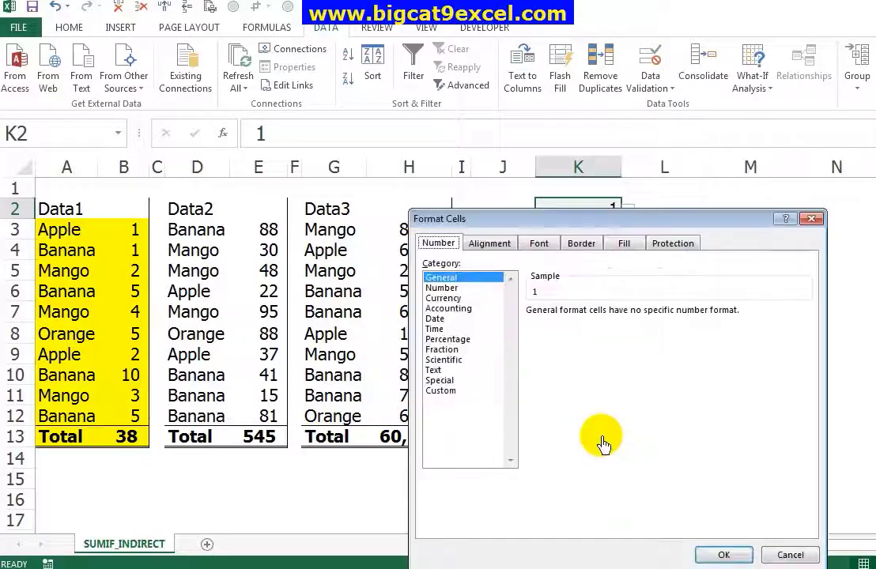
pyautogui.click(440, 390)
pyautogui.moveTo(514, 221); pyautogui.dragTo(470, 244)
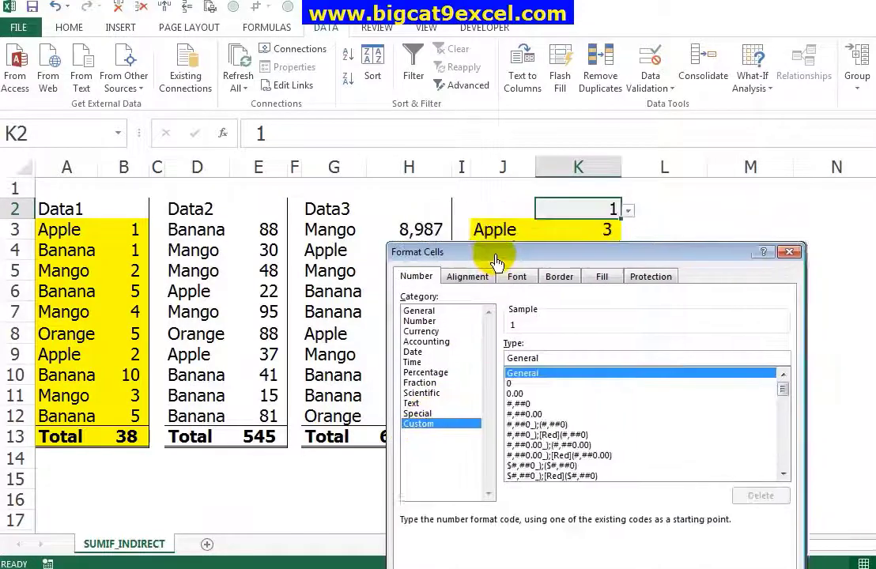
pyautogui.click(498, 394)
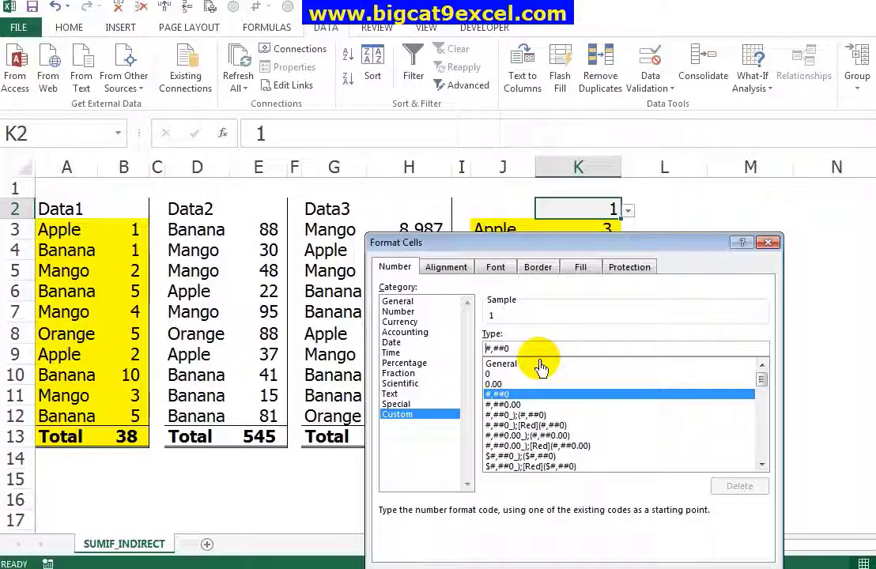
pyautogui.write('"Data')
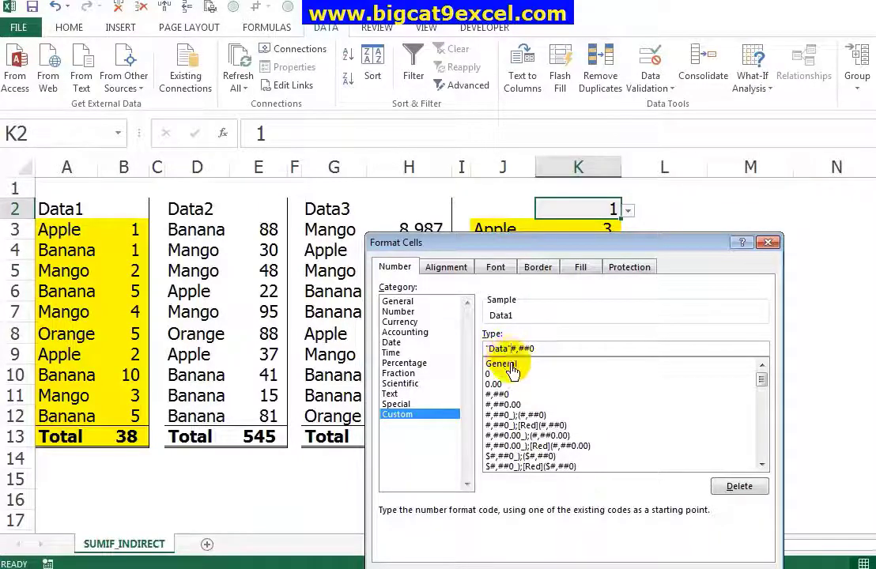
pyautogui.moveTo(562, 245); pyautogui.dragTo(293, 120)
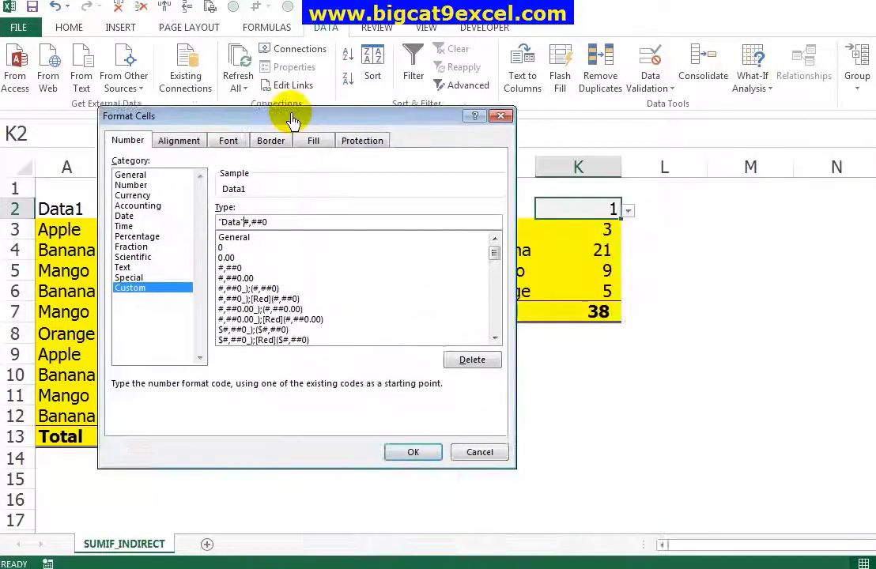
pyautogui.click(415, 453)
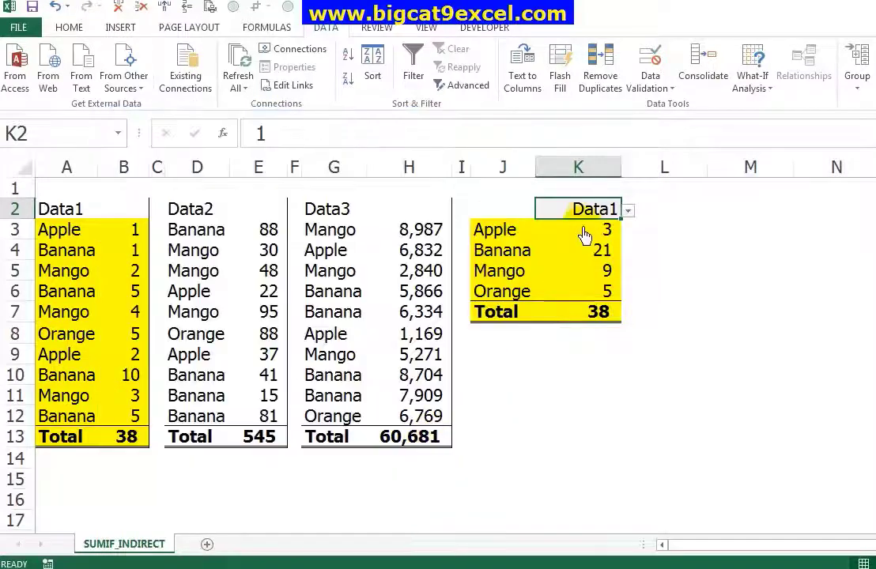
# Cycle K2 through Data2, Data3, Data1 and Data2, ending on Data3 with a total of 60,681
pyautogui.click(628, 211)
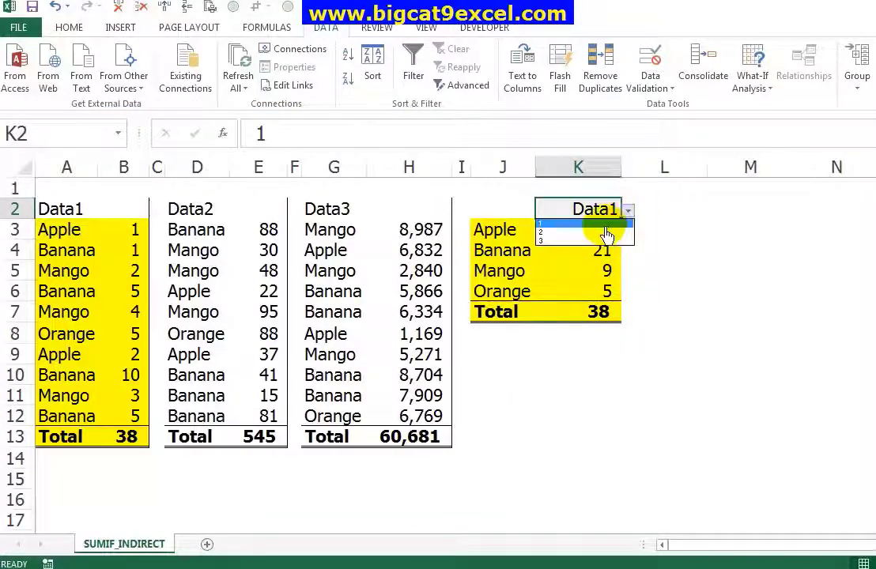
pyautogui.click(607, 232)
pyautogui.click(628, 211)
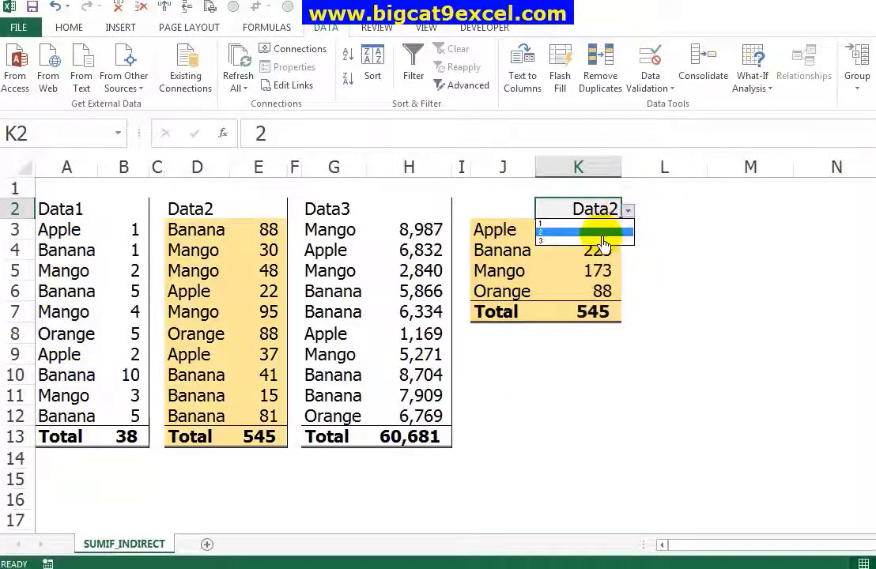
pyautogui.click(603, 241)
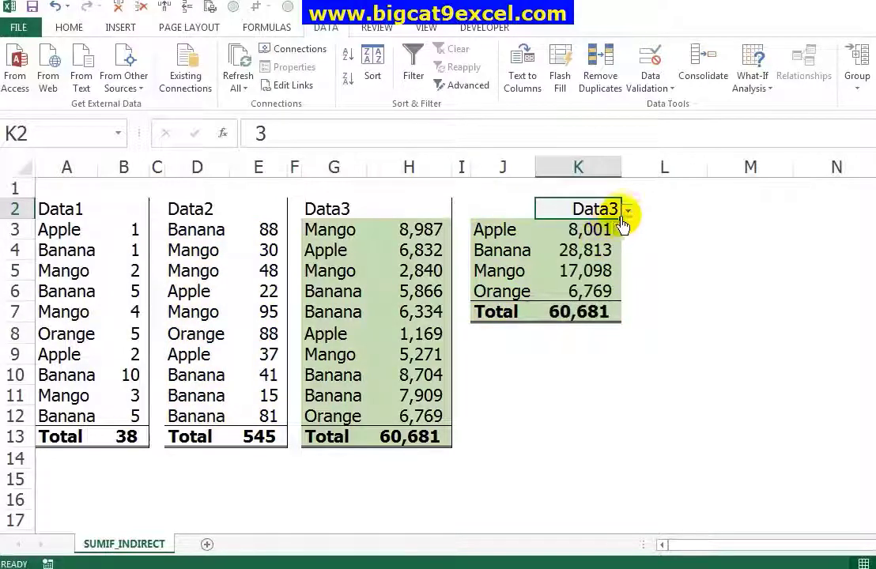
pyautogui.click(627, 212)
pyautogui.click(610, 225)
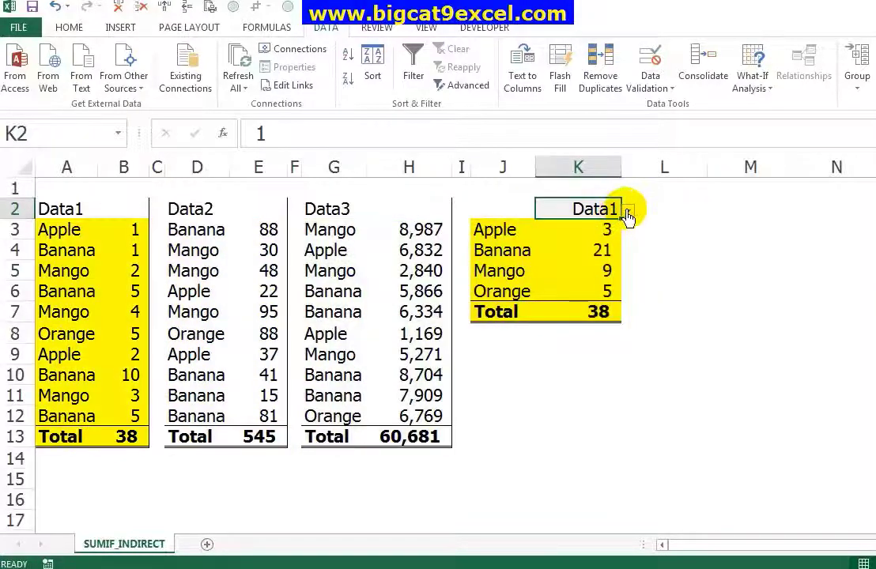
pyautogui.click(627, 212)
pyautogui.click(596, 231)
pyautogui.click(627, 212)
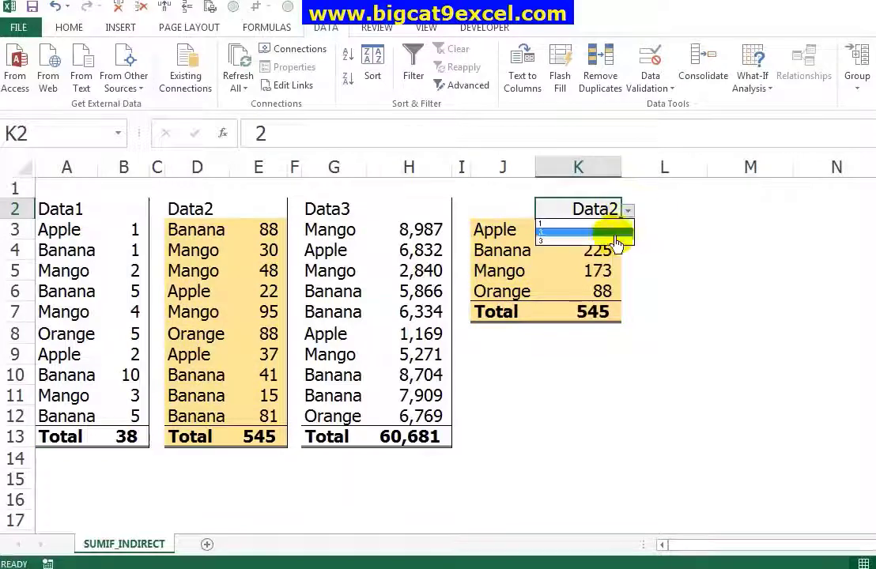
pyautogui.click(601, 240)
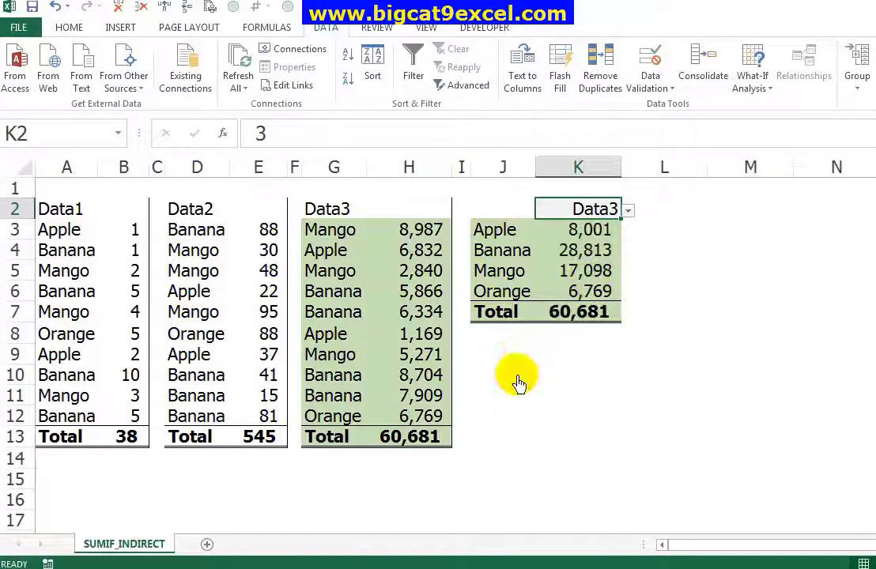
# Insert a clustered bar chart of J2:K6 and place it beneath the summary table
pyautogui.moveTo(501, 212)
pyautogui.mouseDown()
pyautogui.moveTo(578, 269)
pyautogui.moveTo(573, 304)
pyautogui.mouseUp()
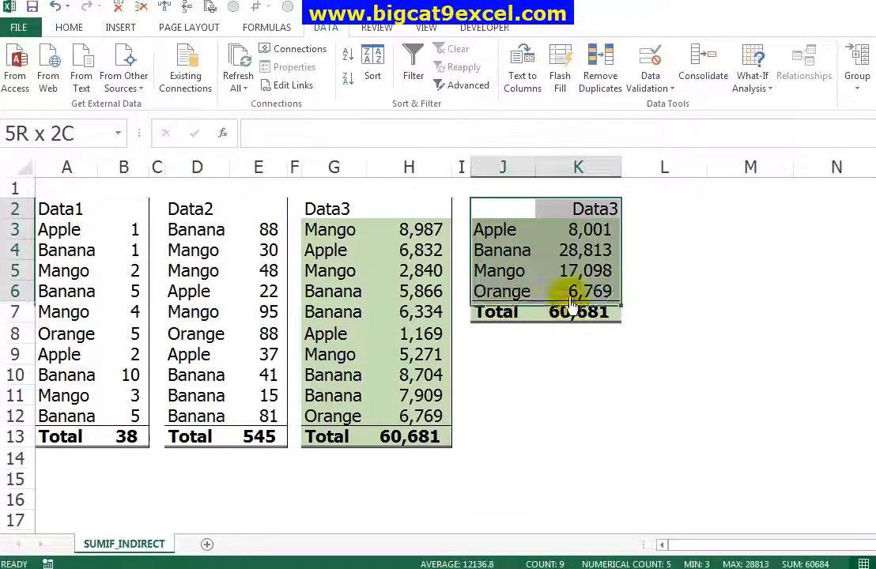
pyautogui.click(120, 31)
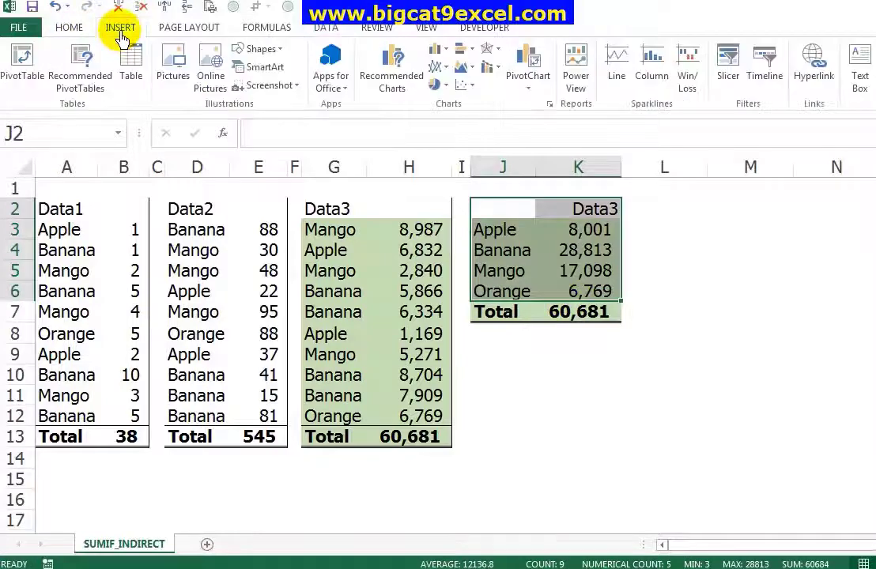
pyautogui.click(461, 52)
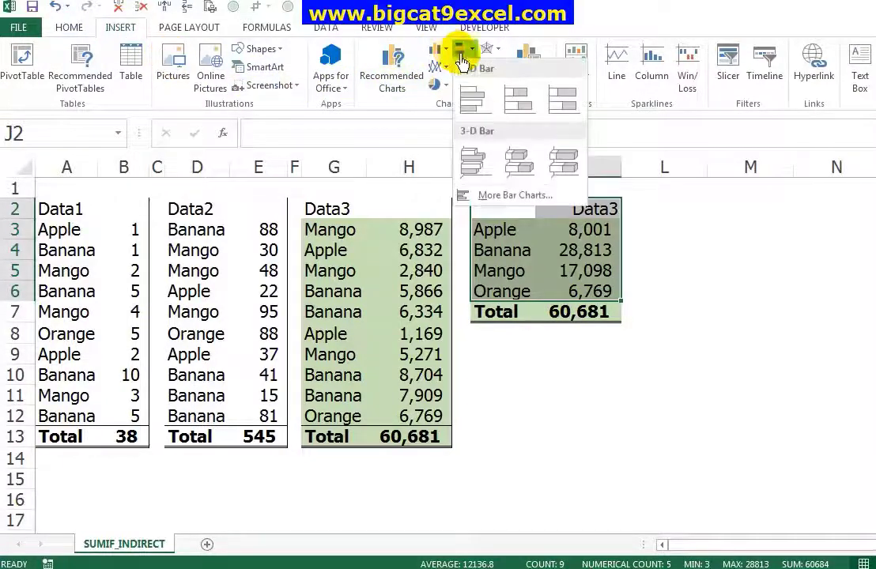
pyautogui.click(472, 99)
pyautogui.moveTo(557, 283)
pyautogui.mouseDown()
pyautogui.moveTo(610, 336)
pyautogui.moveTo(606, 329)
pyautogui.mouseUp()
pyautogui.click(671, 210)
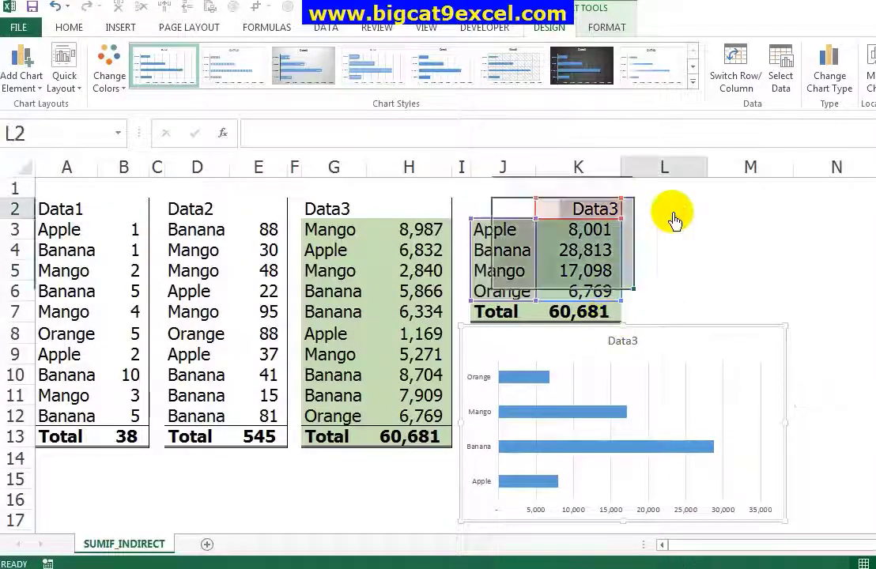
pyautogui.click(590, 209)
# Add data labels to the Data3 bars and set their font size to 17
pyautogui.click(534, 378)
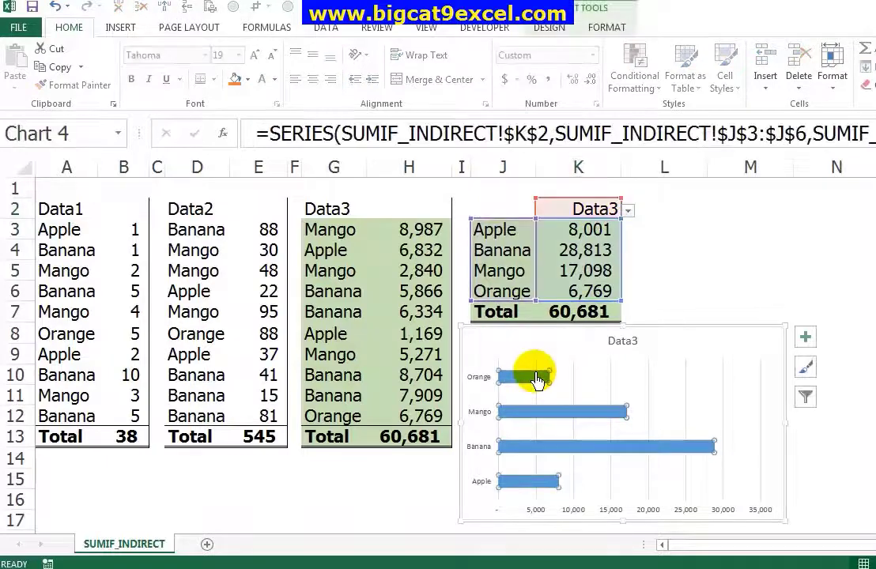
pyautogui.rightClick(536, 380)
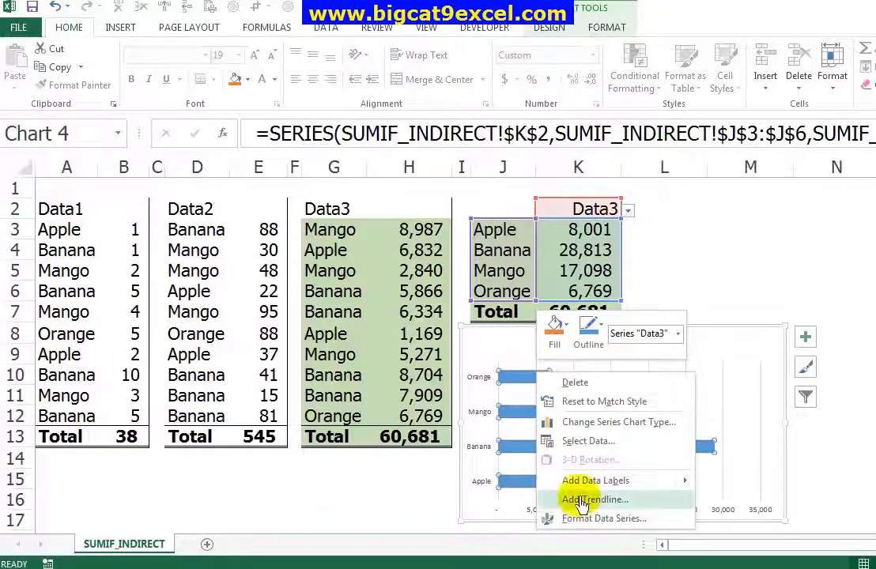
pyautogui.click(594, 480)
pyautogui.click(562, 379)
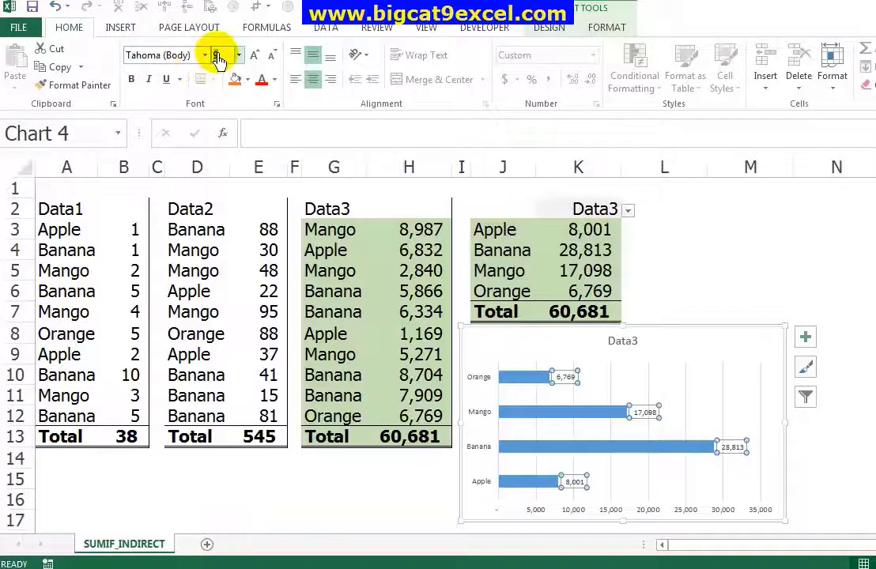
pyautogui.write('17')
pyautogui.press('Return')
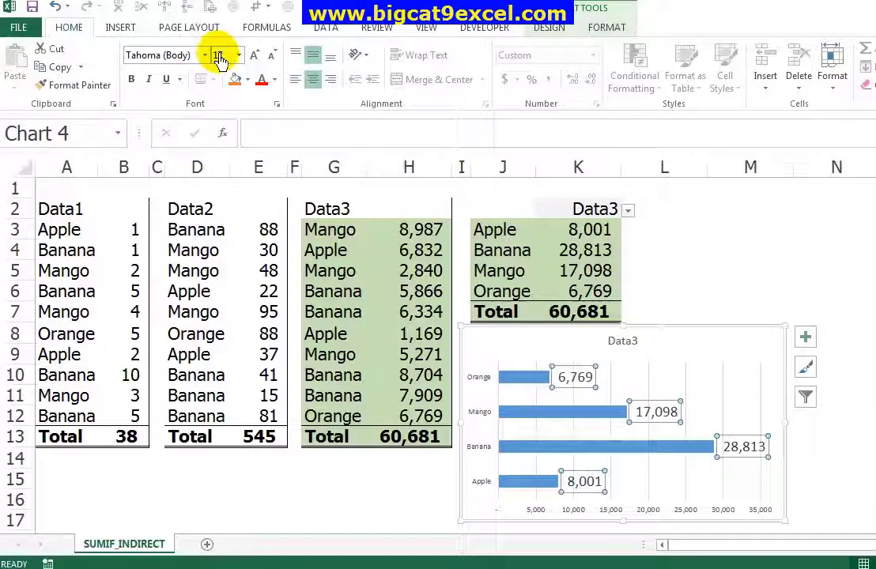
pyautogui.click(666, 246)
pyautogui.click(613, 211)
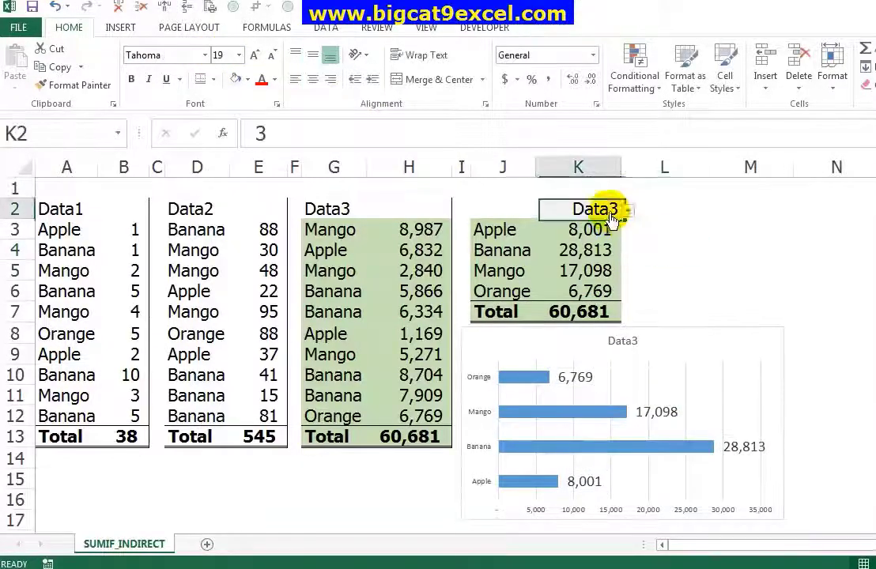
# Cycle K2 through Data2 and Data3 back to Data1, then view the SUMIF formula in K3
pyautogui.click(627, 209)
pyautogui.click(613, 234)
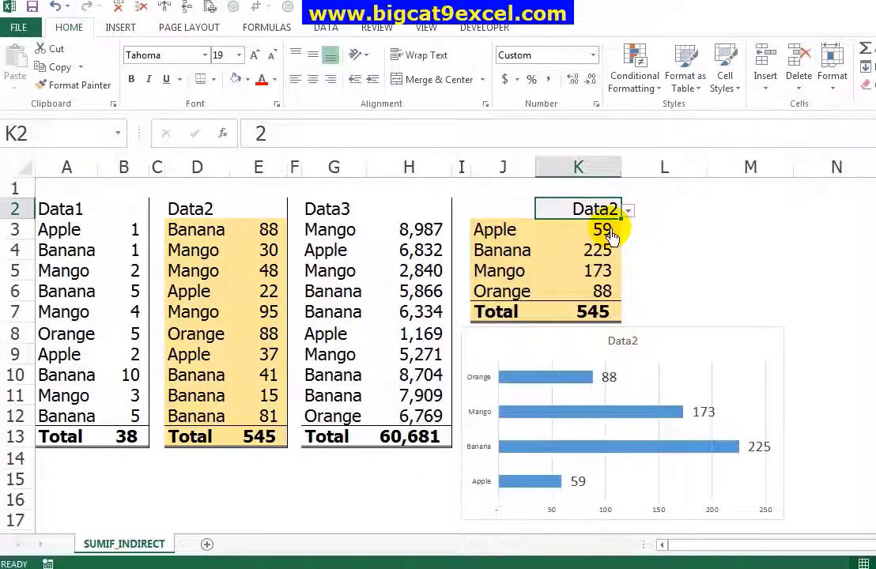
pyautogui.click(628, 210)
pyautogui.click(607, 243)
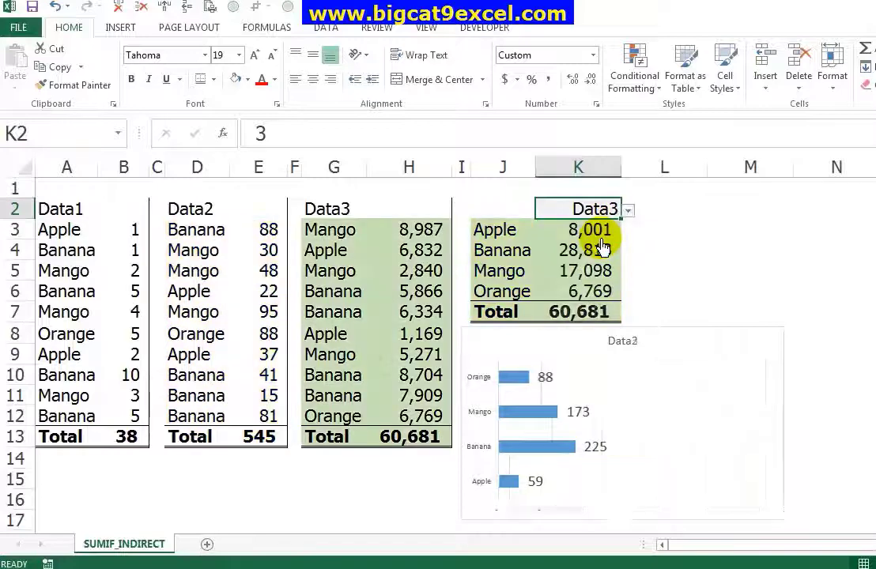
pyautogui.click(627, 211)
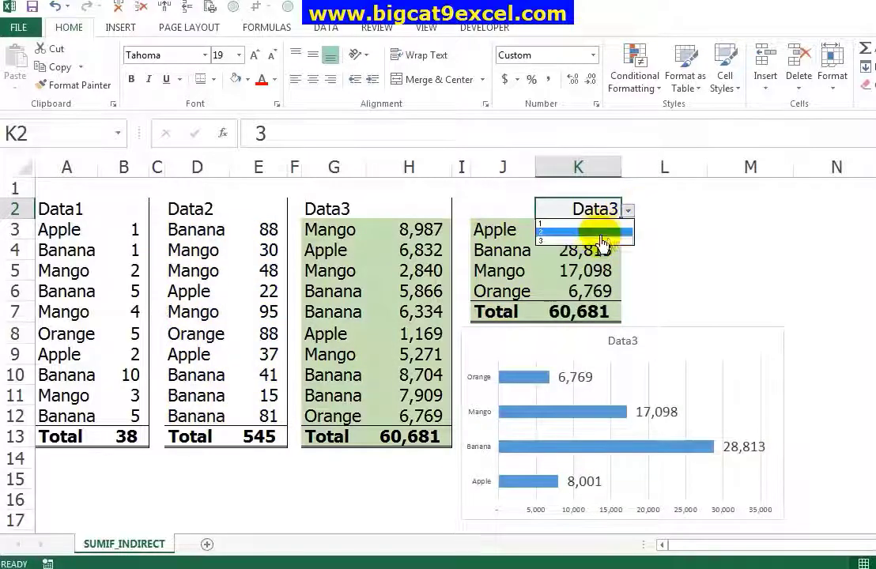
pyautogui.click(589, 224)
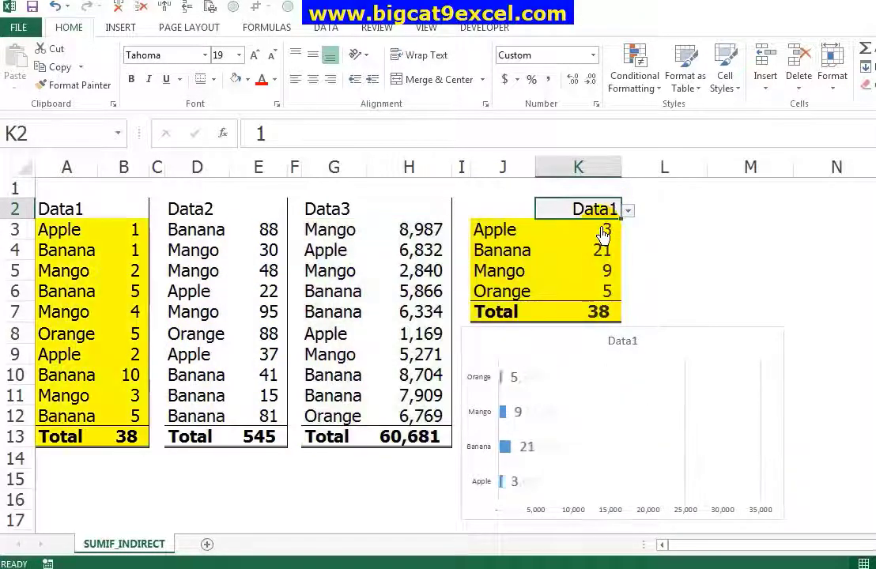
pyautogui.click(581, 236)
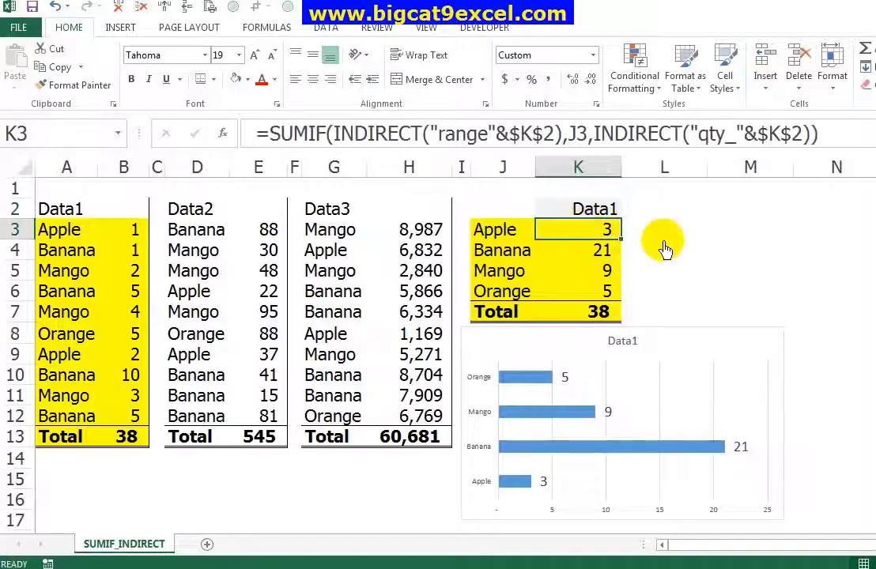